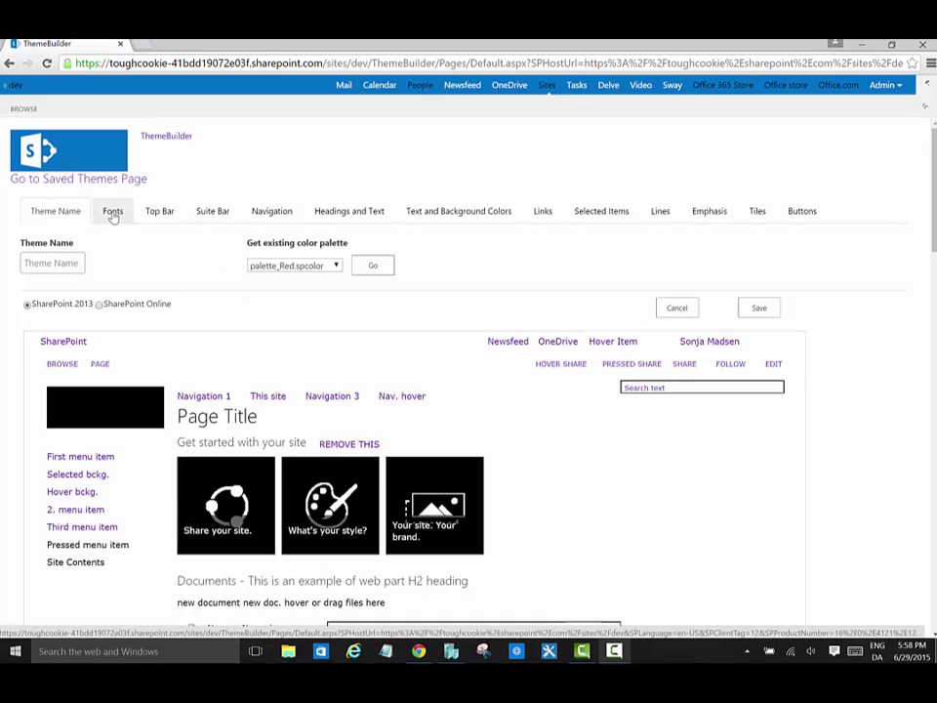
- Set the theme's page title font to Arial Black
left_click(112, 212)
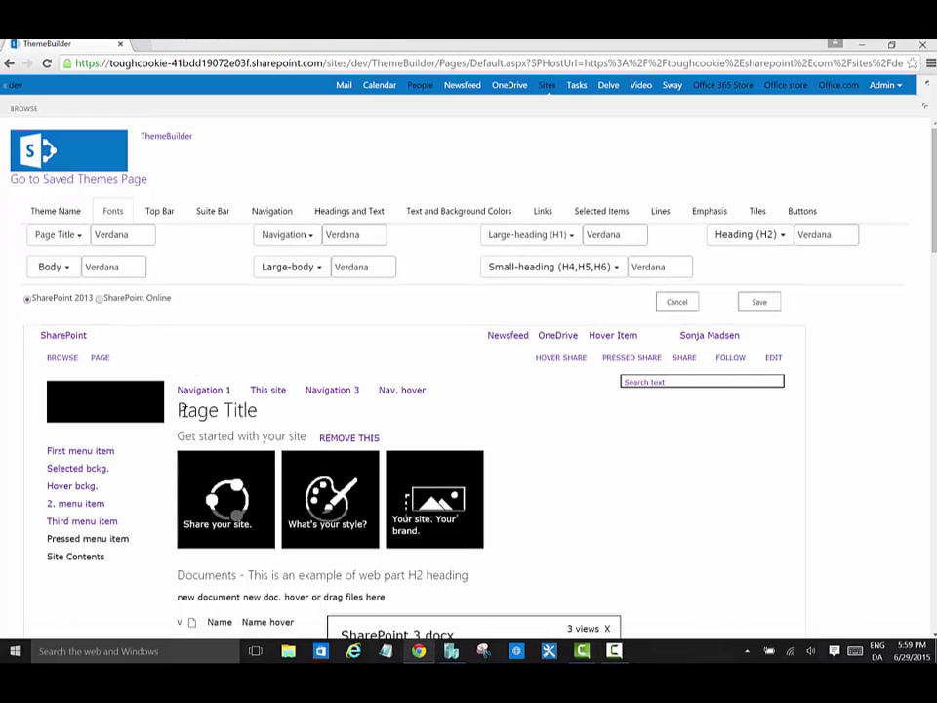
left_click_drag(181, 410, 259, 416)
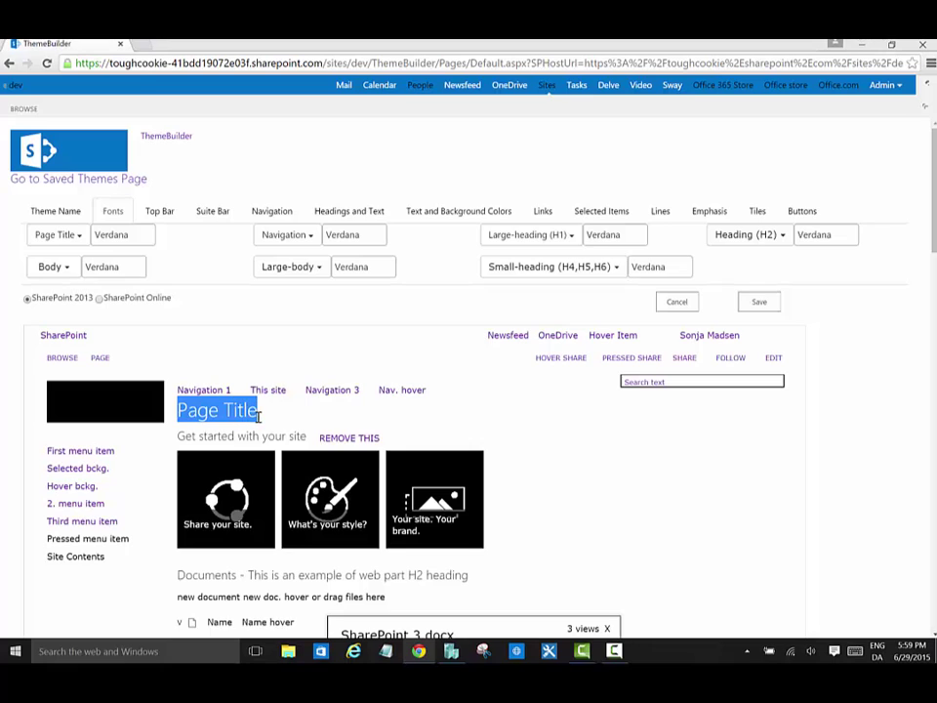
left_click(79, 238)
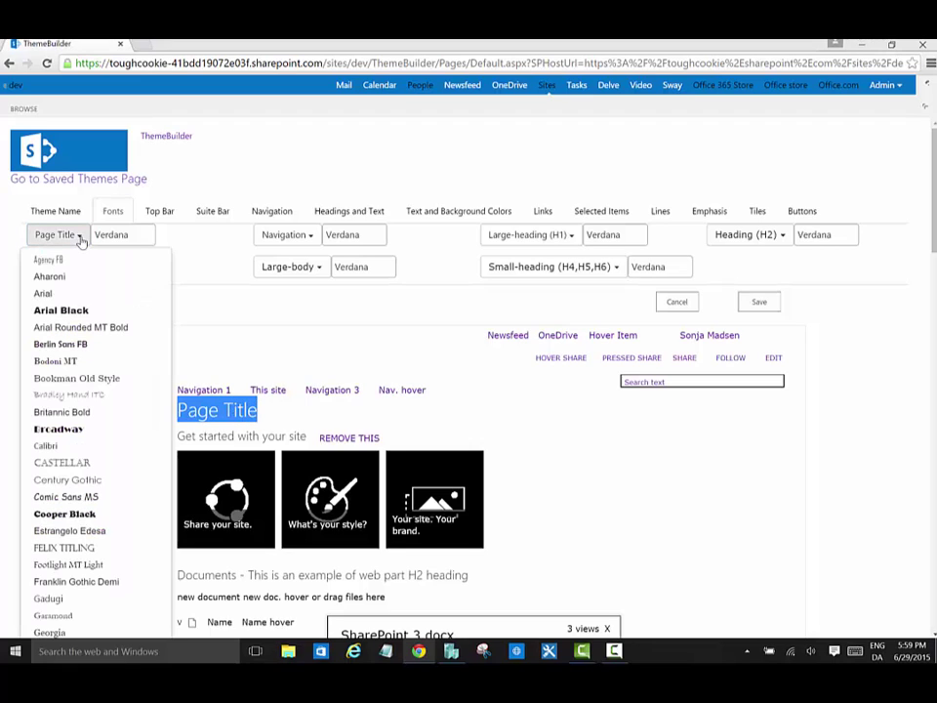
left_click(61, 310)
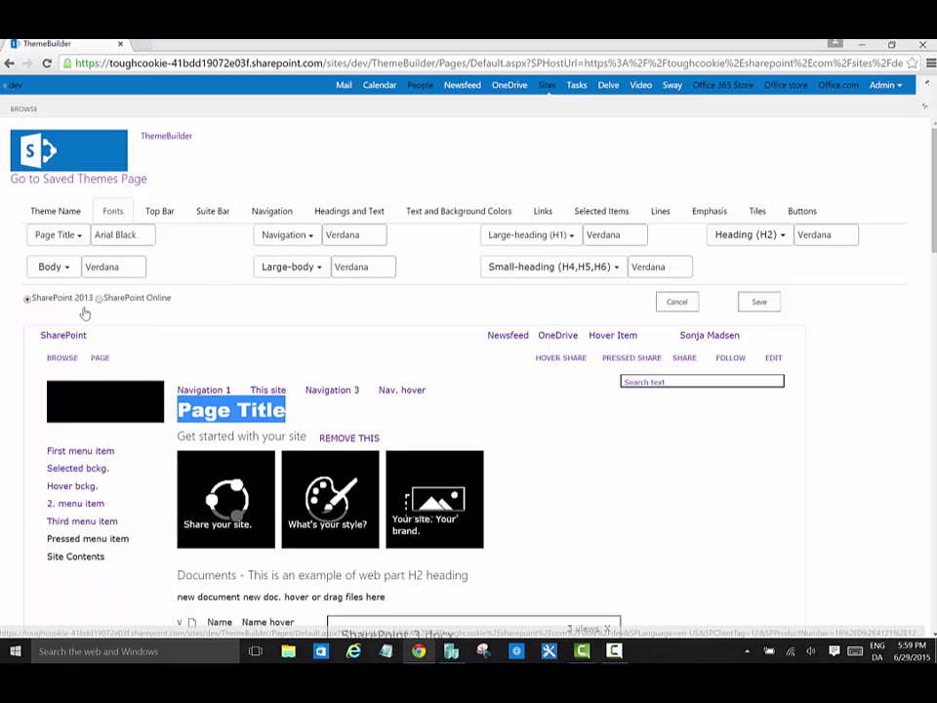
left_click(308, 419)
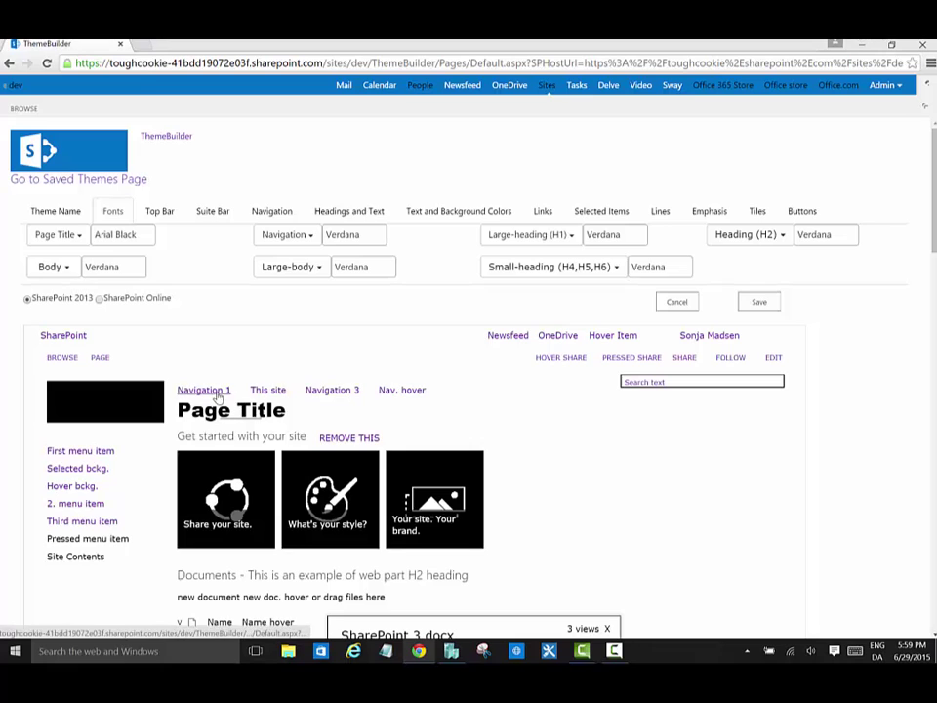
- Try Arial for the theme's navigation font, and settle on Berlin Sans FB instead
left_click(312, 236)
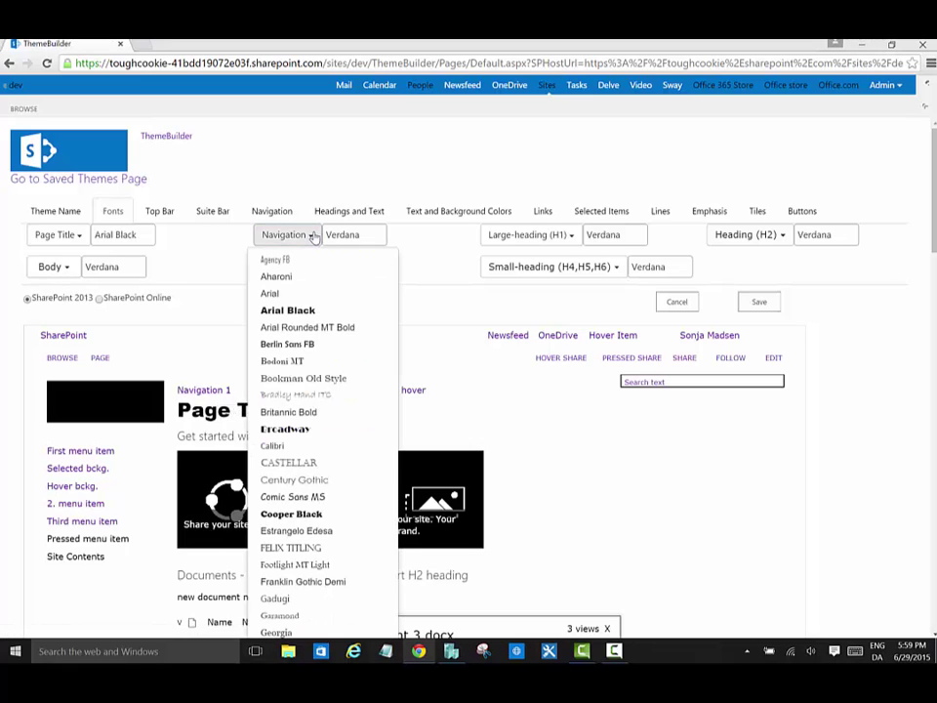
left_click(288, 295)
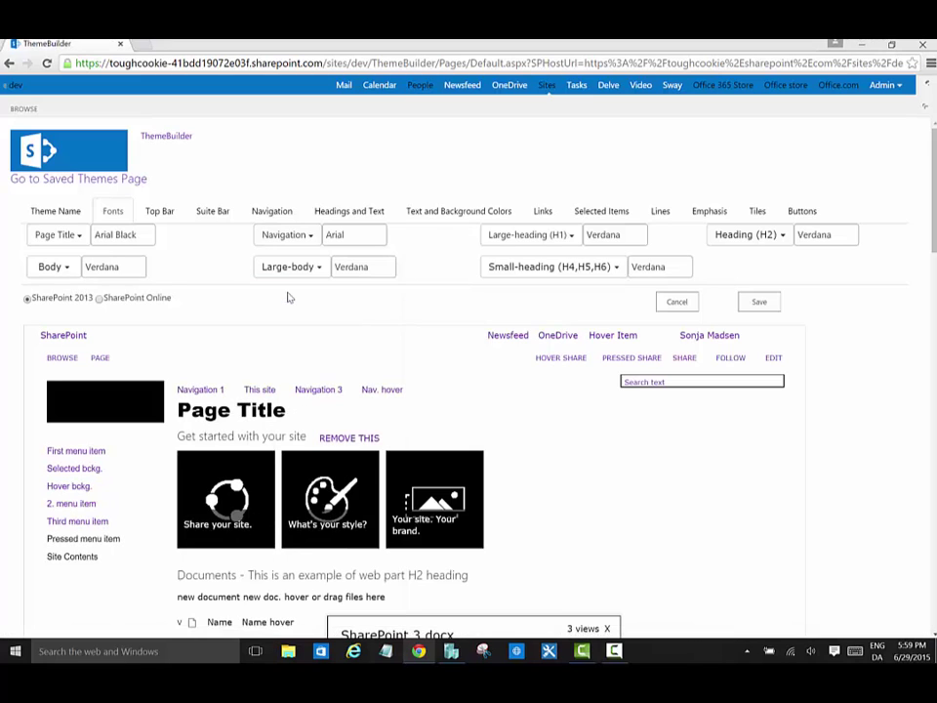
left_click(311, 236)
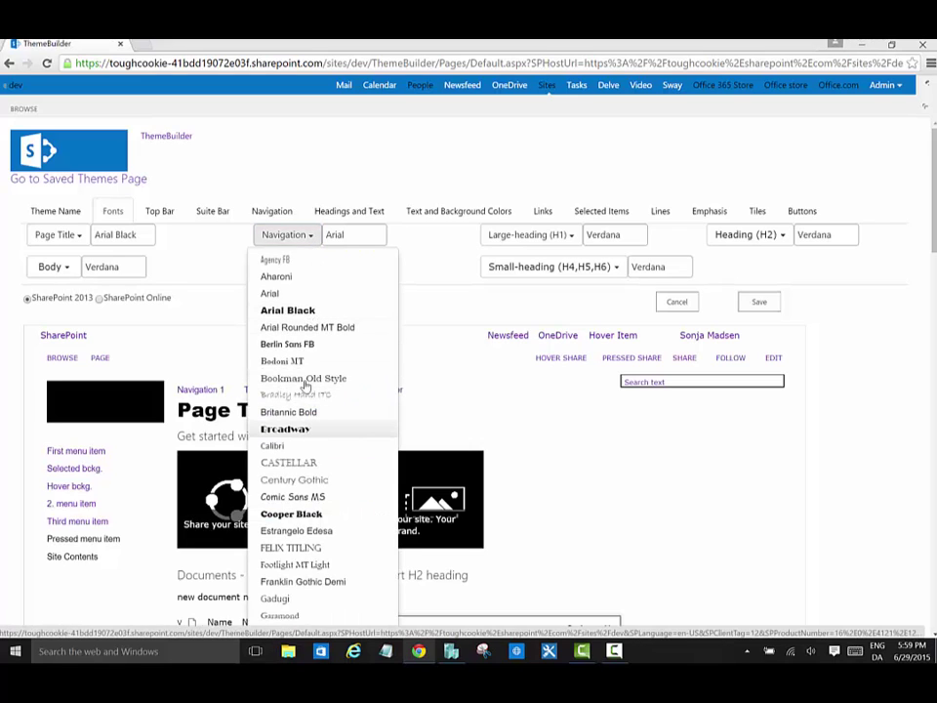
left_click(288, 344)
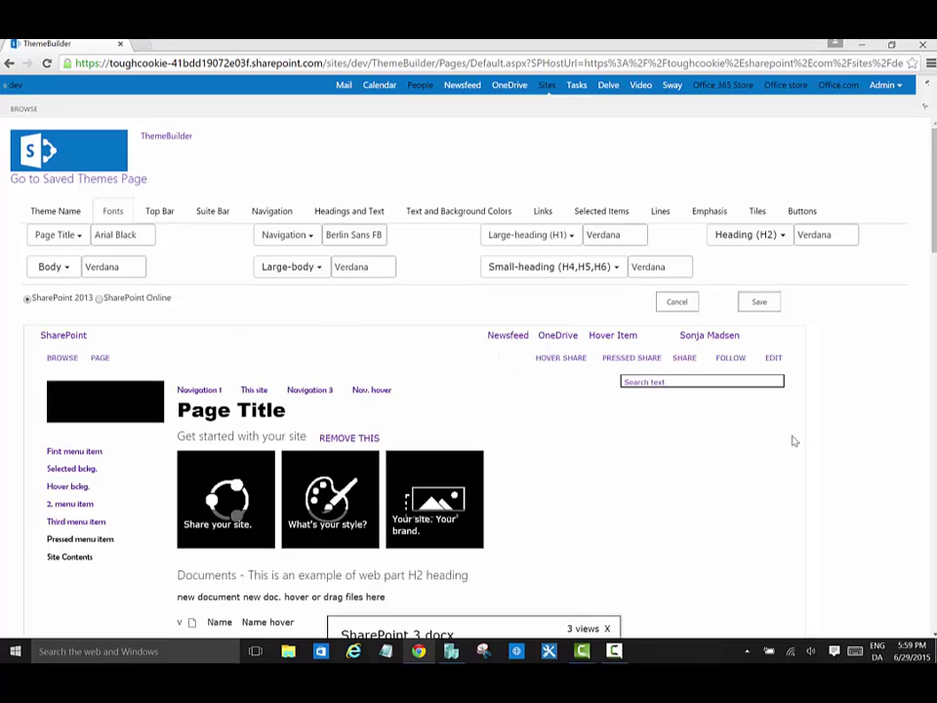
scroll(794, 441, "down", 1)
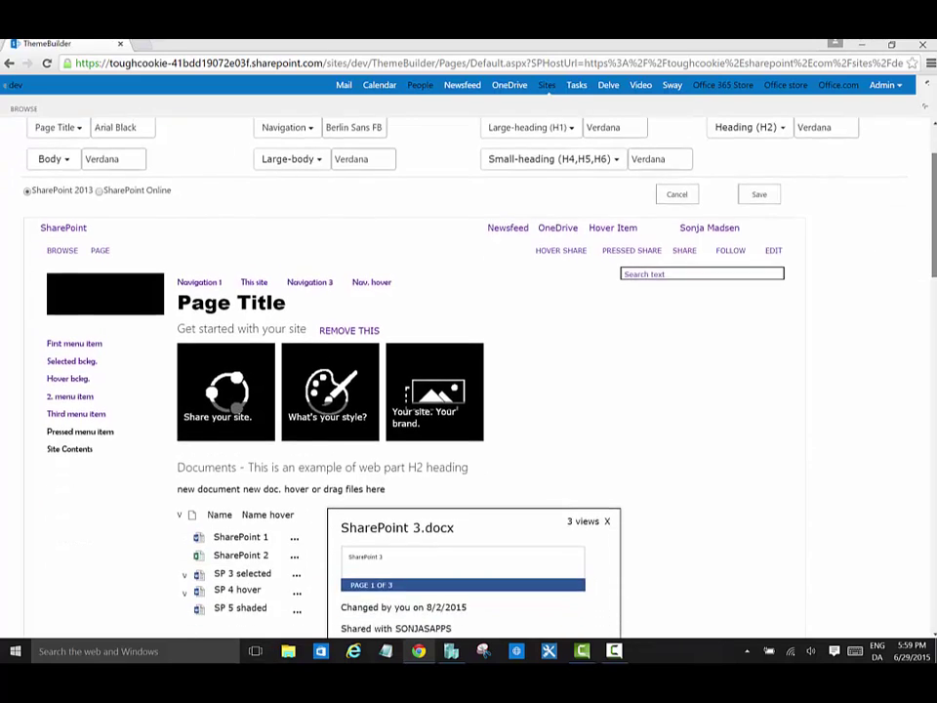
scroll(469, 391, "down", 2)
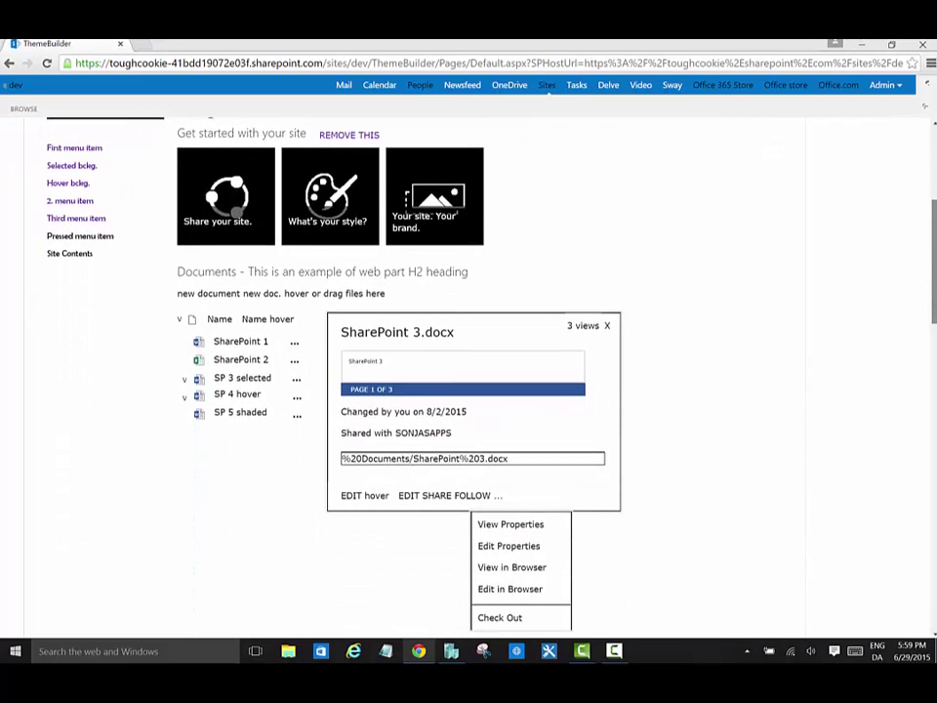
scroll(929, 248, "up", 3)
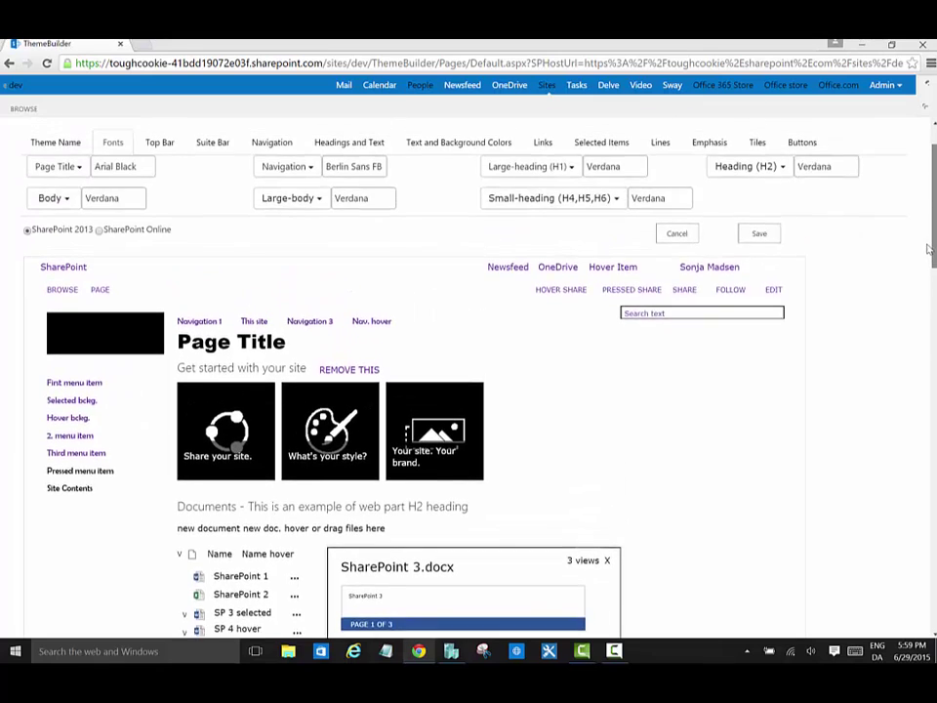
scroll(929, 248, "up", 1)
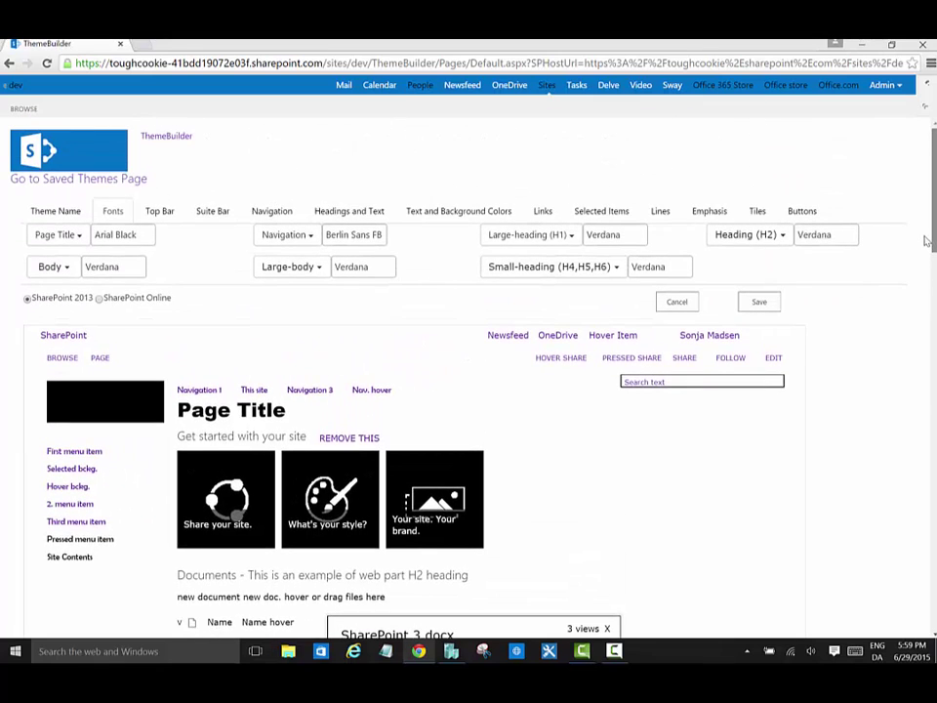
- Set the top bar background color to #f4f4f4
left_click(159, 211)
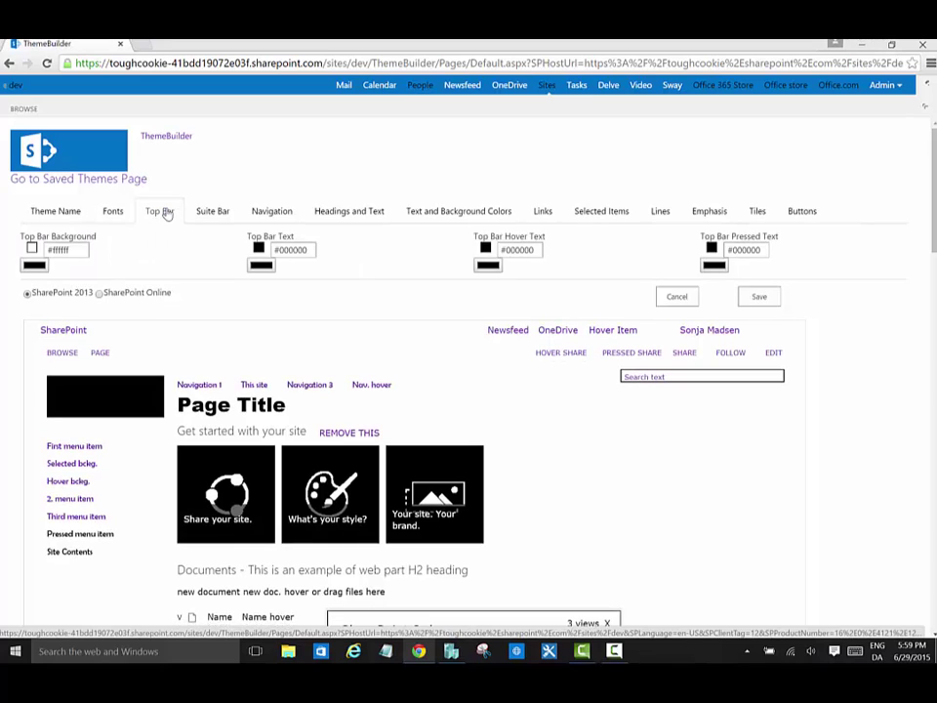
left_click(68, 249)
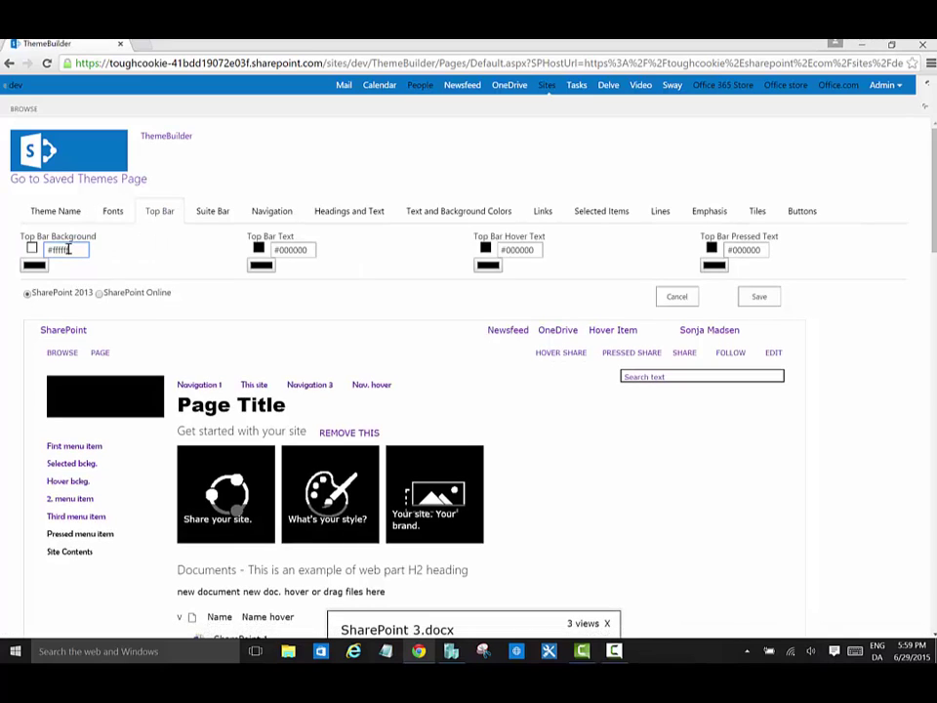
double_click(67, 249)
type("f4f4")
left_click(129, 260)
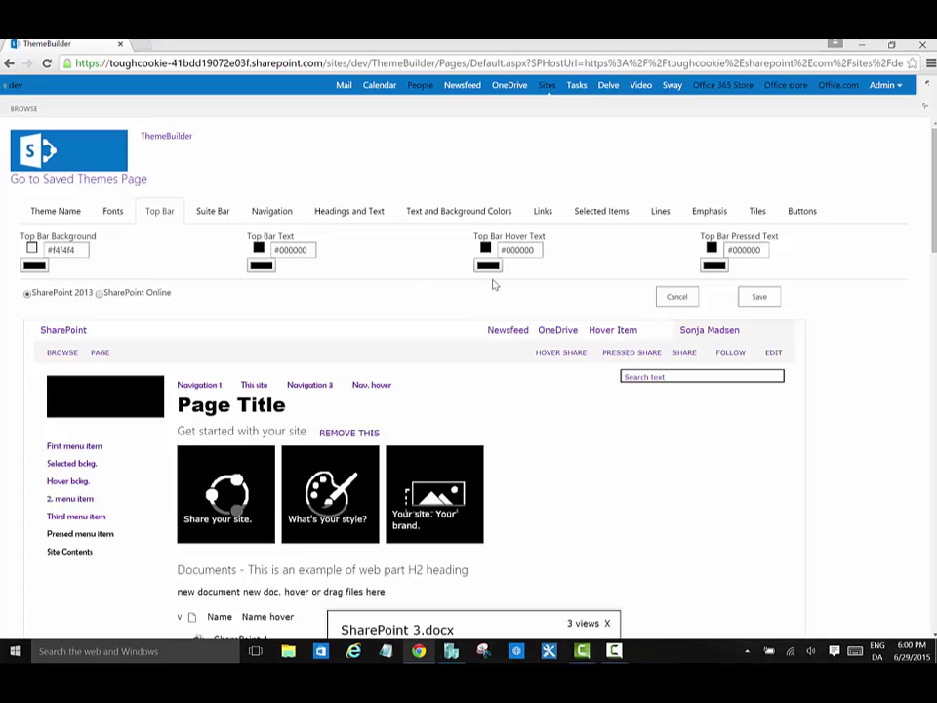
- Set the top bar hover text color to #c00000
left_click(510, 251)
key("Delete")
type("c")
left_click(612, 253)
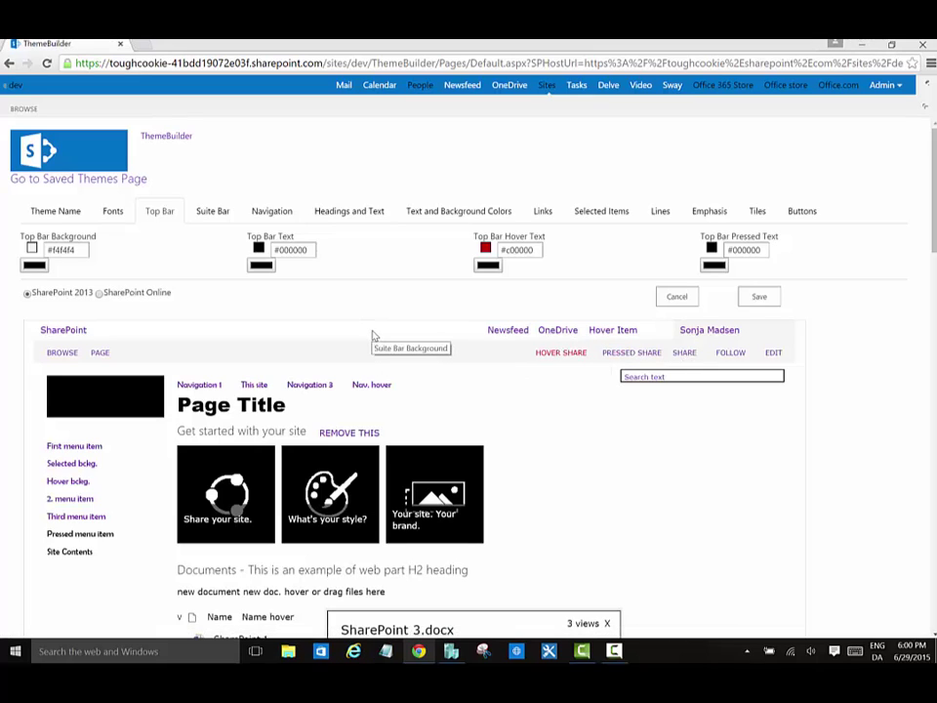
- Set the suite bar background color to #c00000
left_click(210, 214)
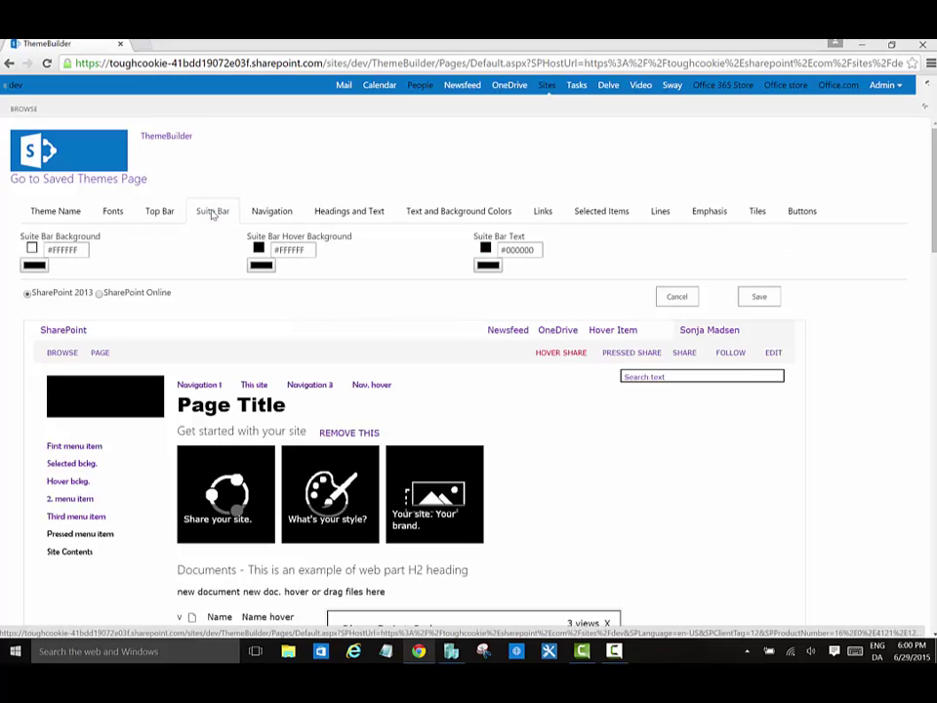
left_click_drag(78, 250, 52, 251)
key("BackSpace")
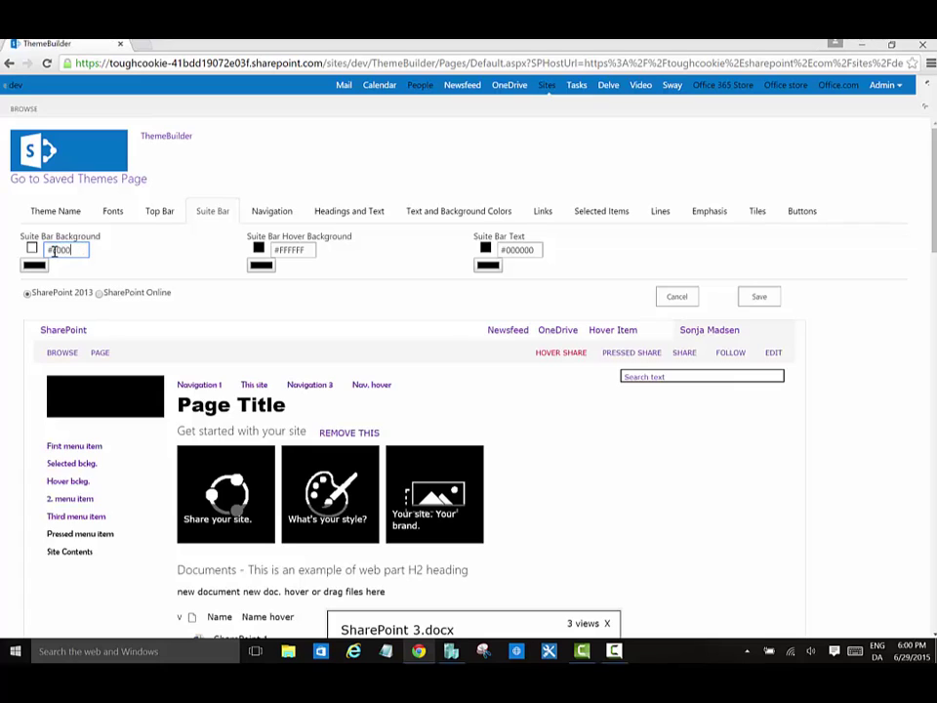
left_click(173, 261)
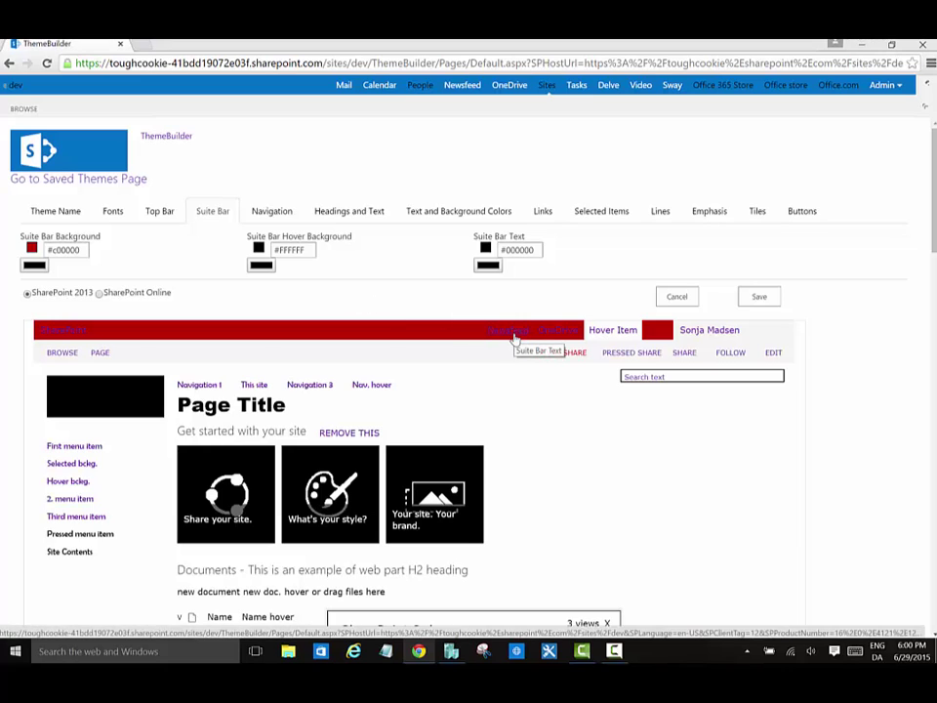
- Set the suite bar text color to #ffffff
left_click_drag(540, 250, 508, 251)
type("ff")
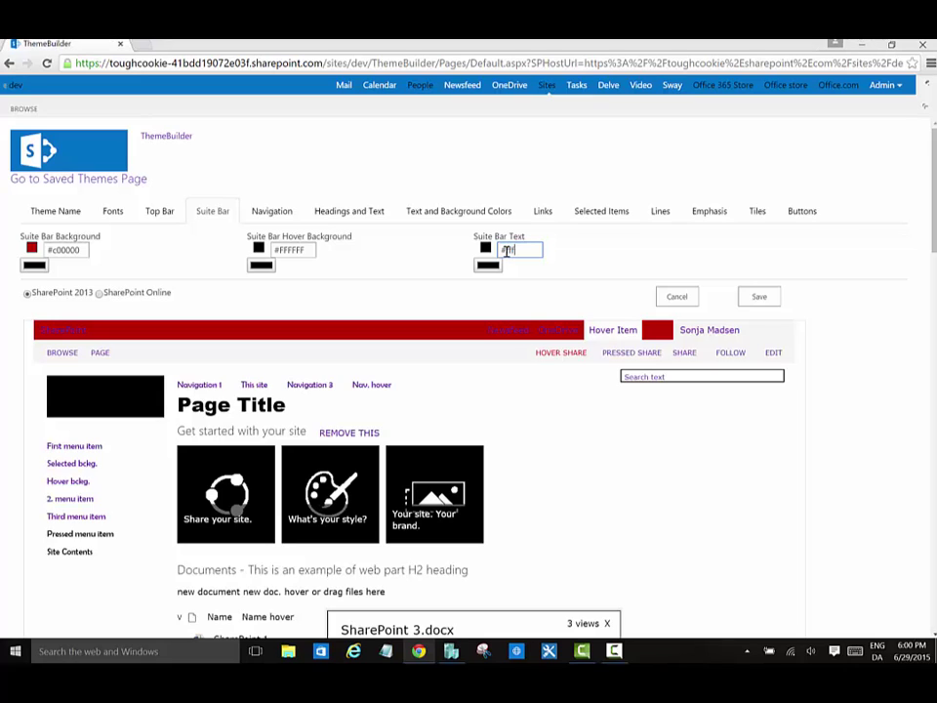
type("ffff")
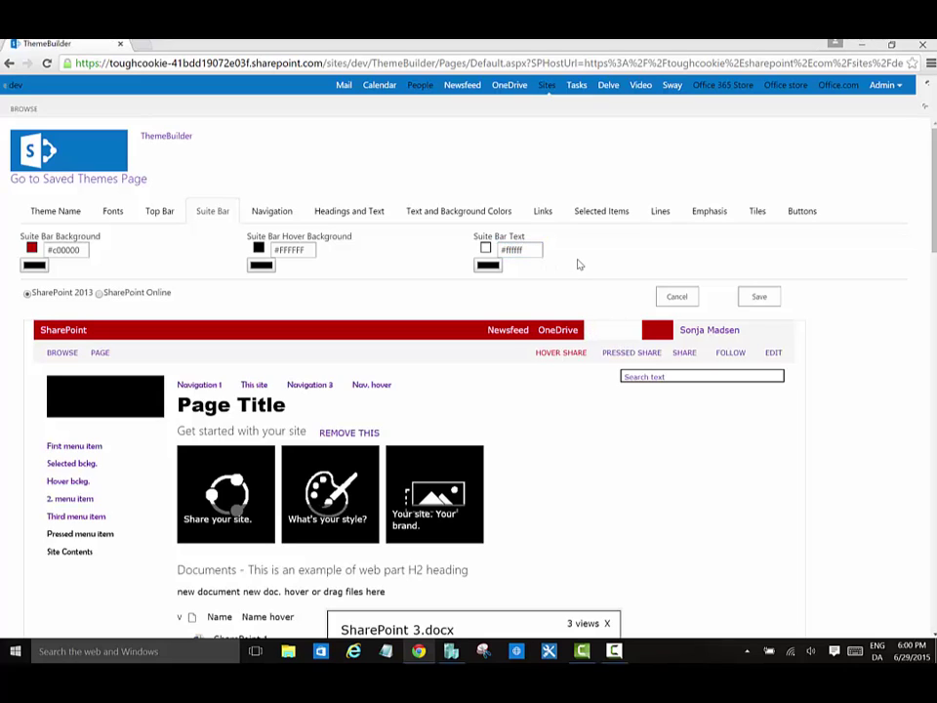
- Set the suite bar hover background color to #333333
left_click_drag(309, 250, 280, 249)
key("BackSpace")
left_click(348, 255)
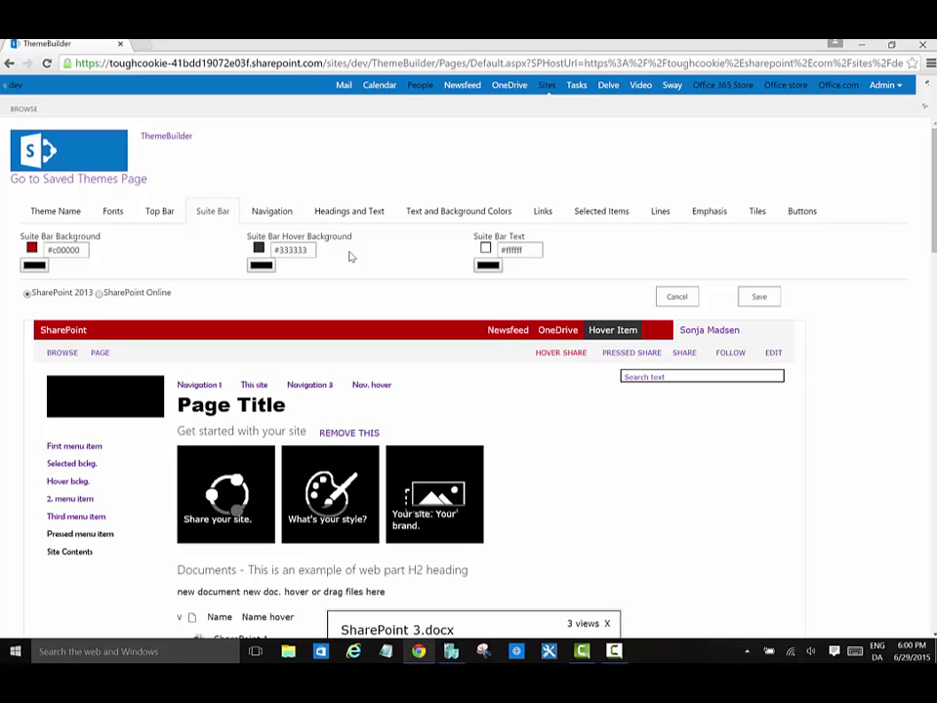
- Pick a dark grey, #2b2b2b, for the suite bar hover background by darkening the basic light grey in the color picker
left_click(262, 265)
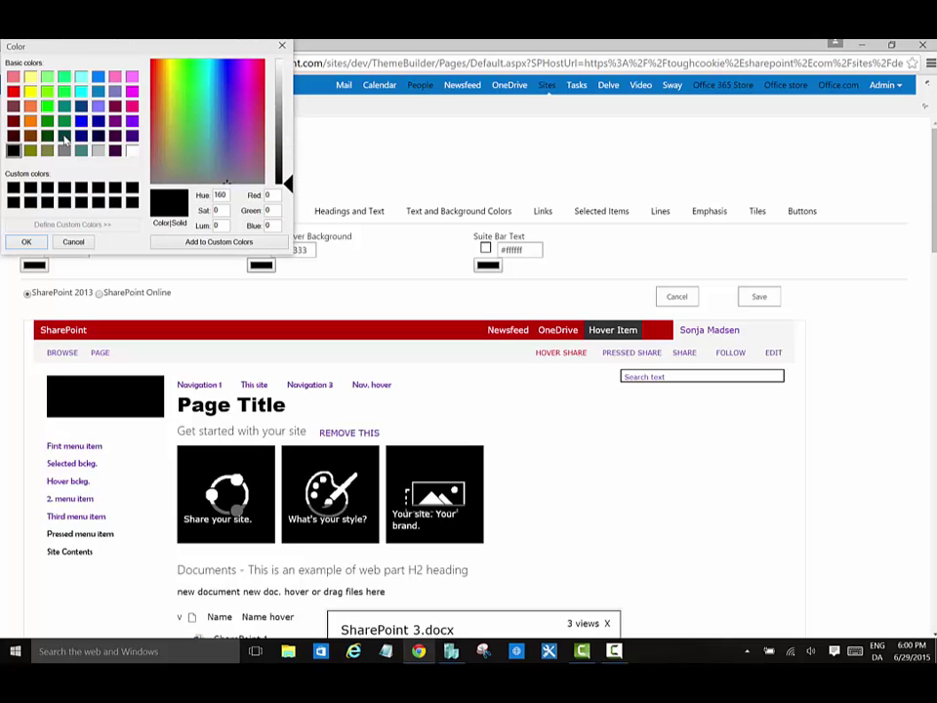
left_click(99, 151)
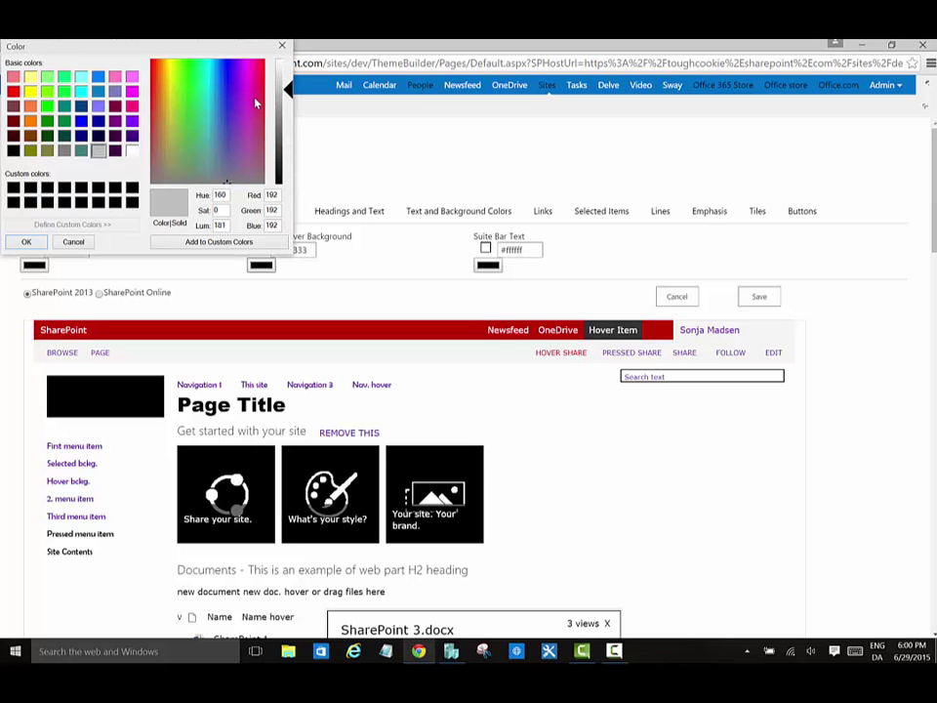
left_click_drag(286, 88, 293, 171)
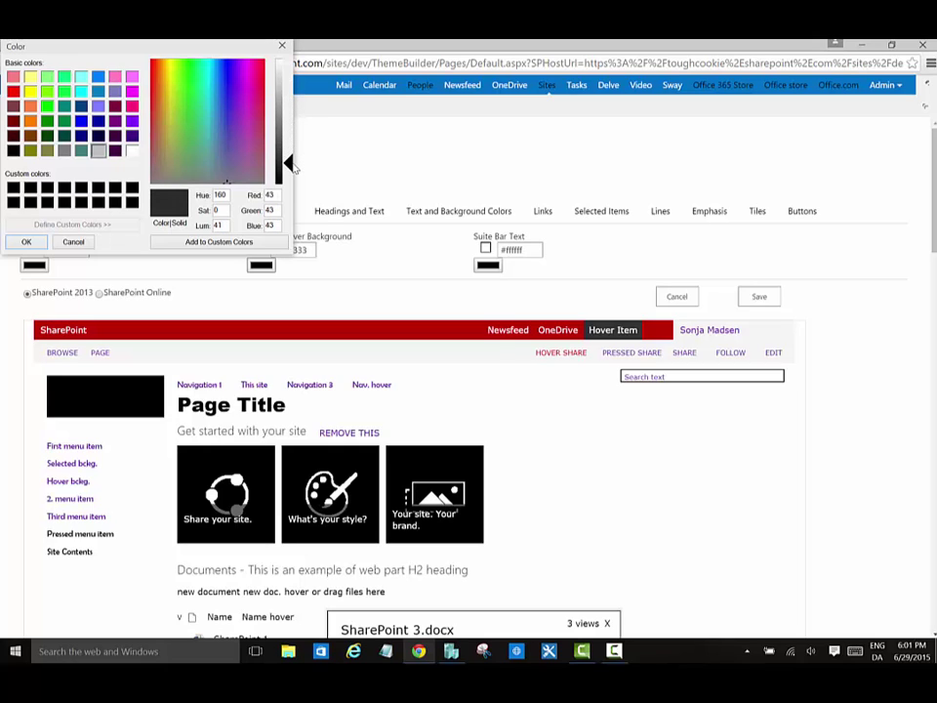
left_click(28, 242)
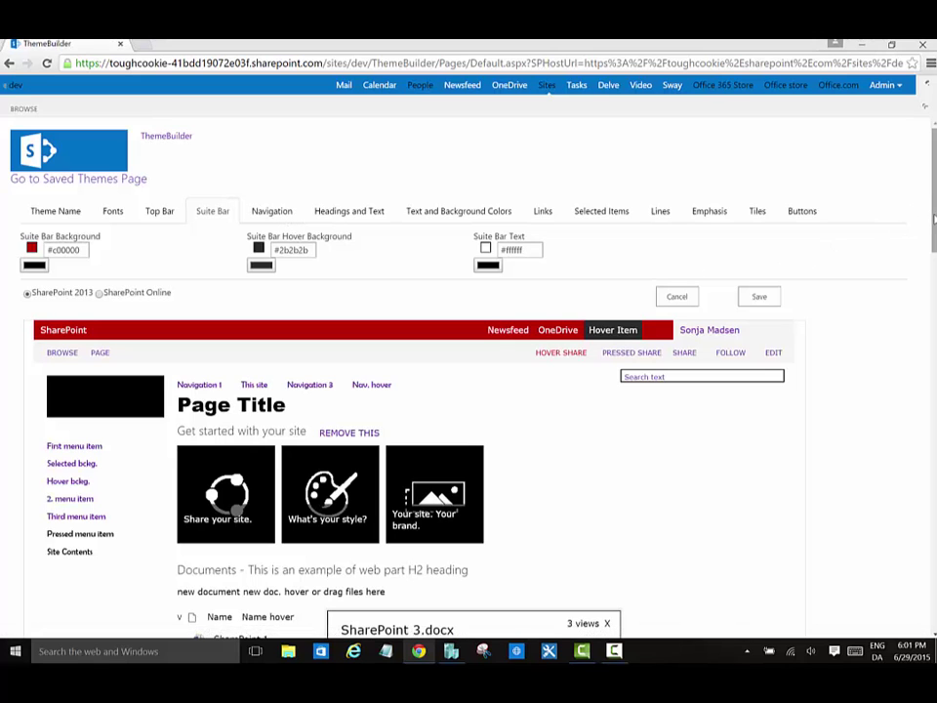
- Pick a slightly darkened yellow, #e3e300, as the hover background in the selected items colors
left_click_drag(934, 220, 823, 222)
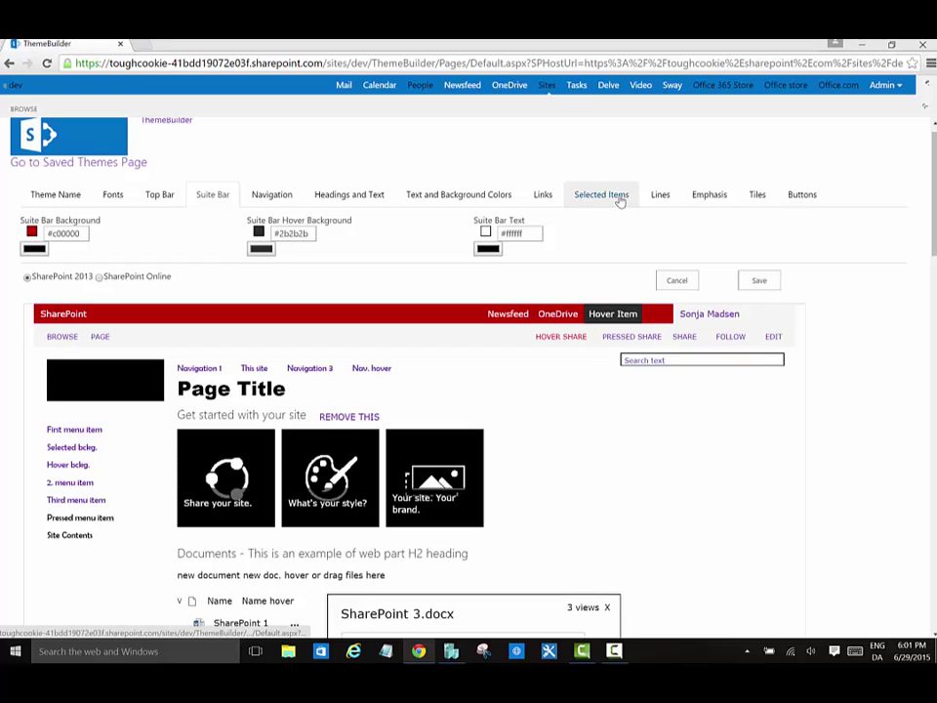
left_click(617, 197)
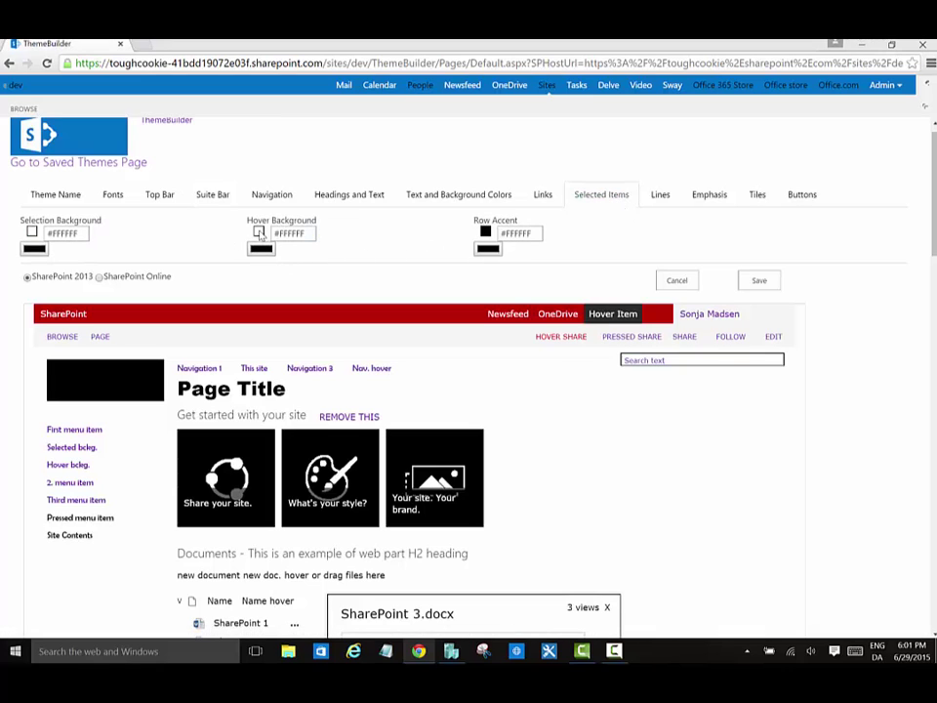
left_click(262, 250)
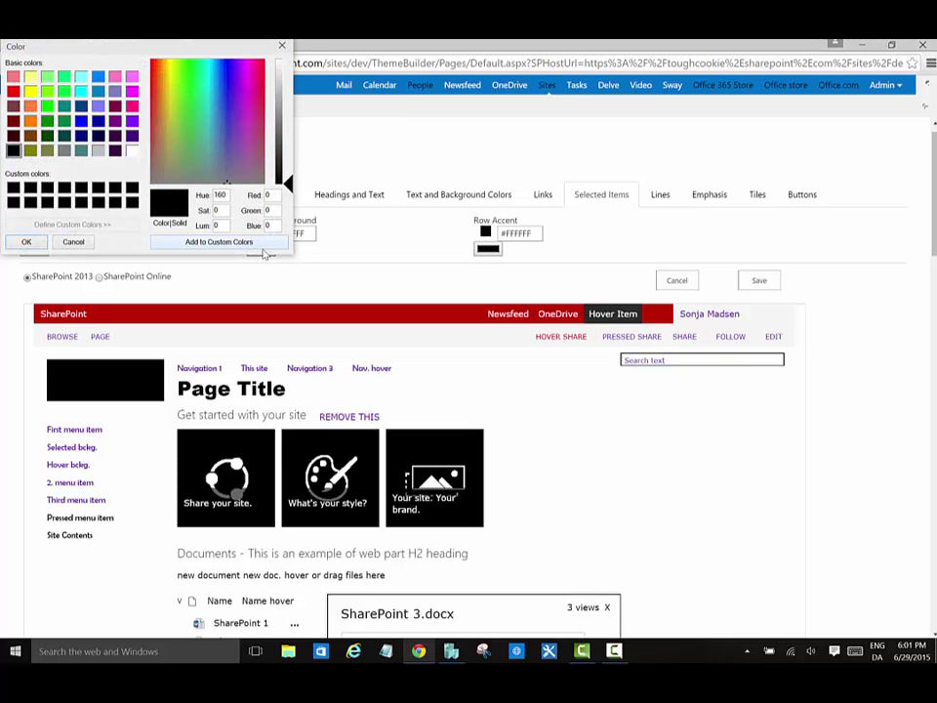
left_click(13, 91)
left_click(31, 91)
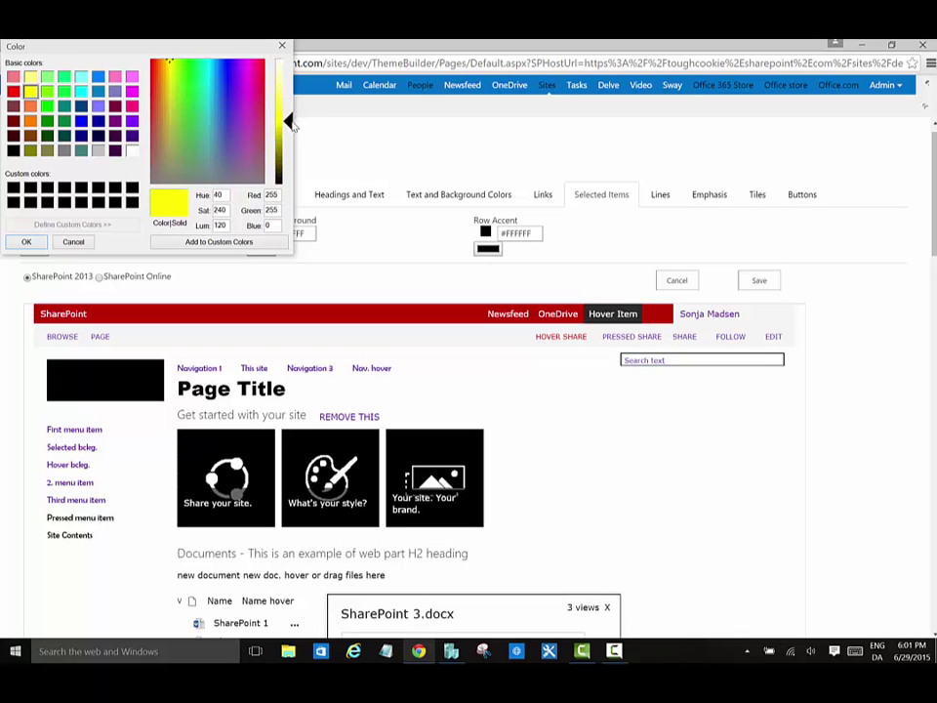
left_click_drag(291, 124, 293, 131)
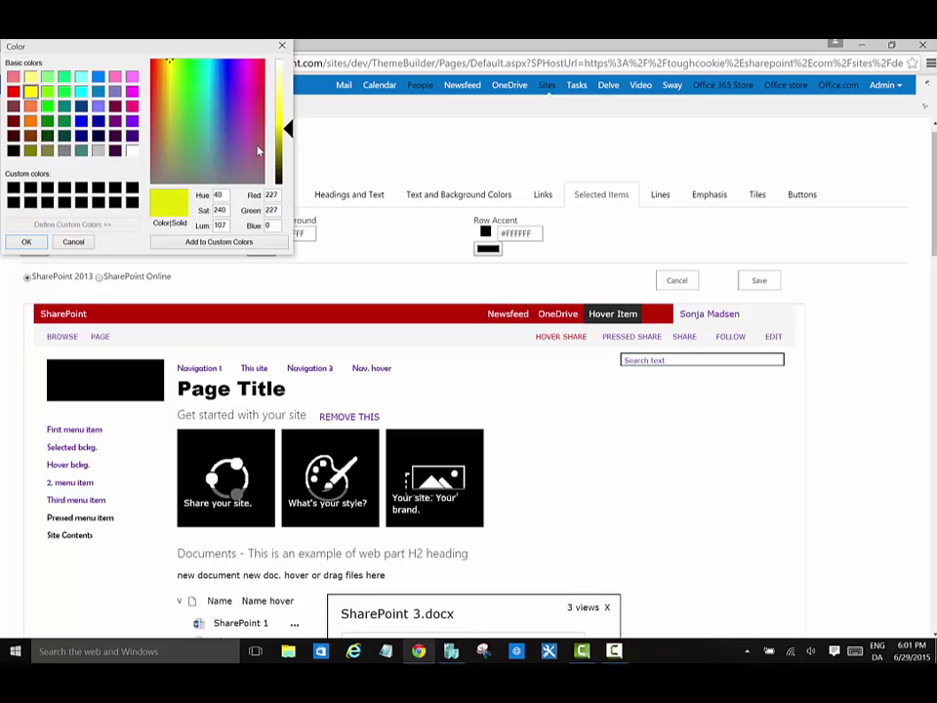
left_click(35, 243)
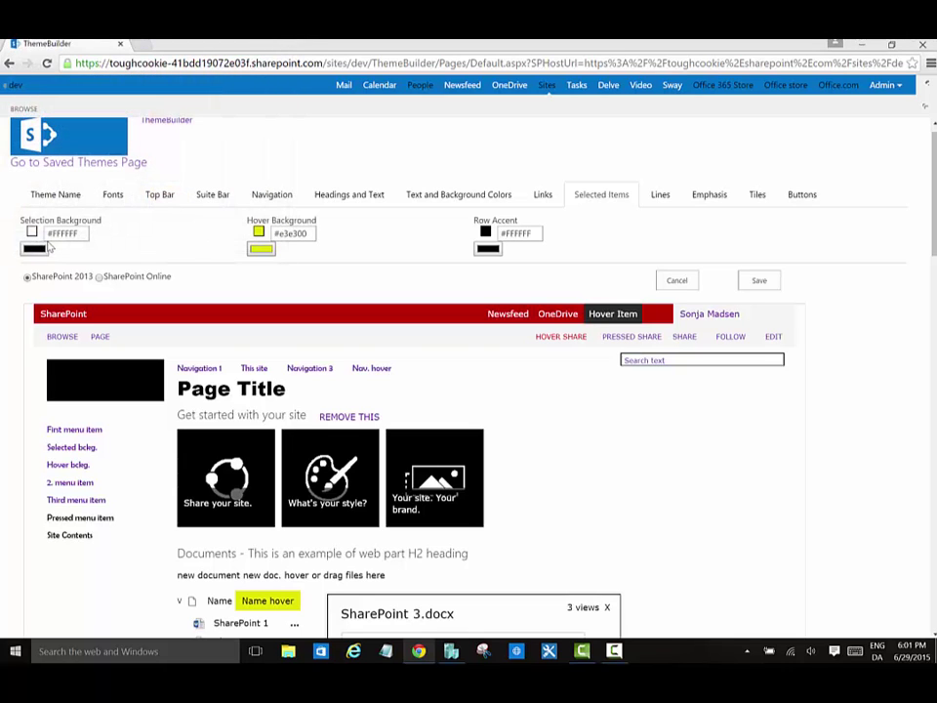
- Pick a dark purple, #7b007b, as the selection background by darkening the basic magenta in the color picker
left_click(36, 249)
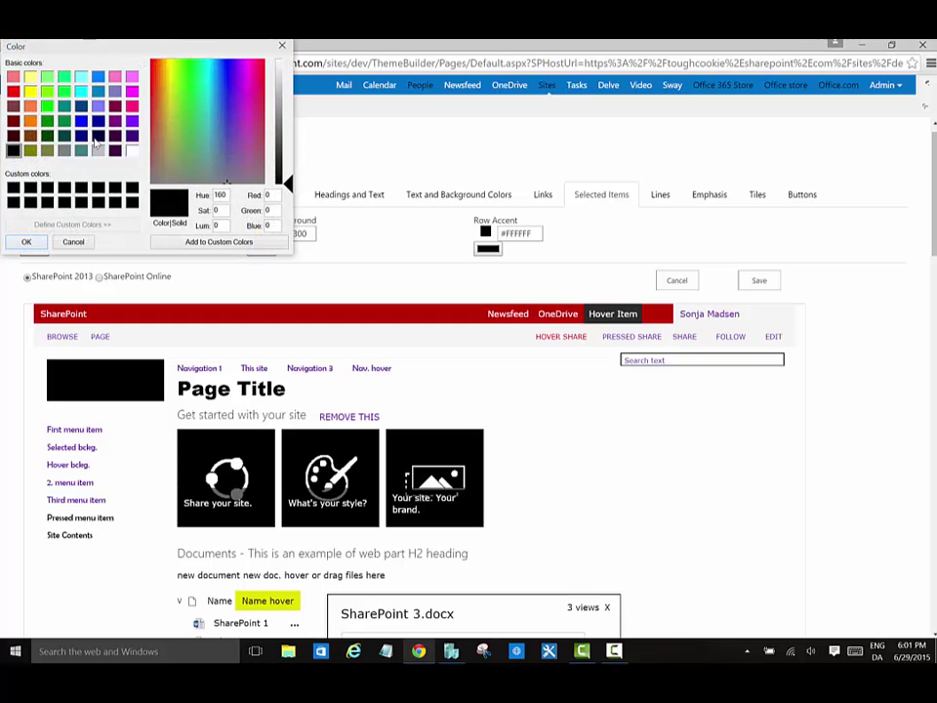
left_click(132, 90)
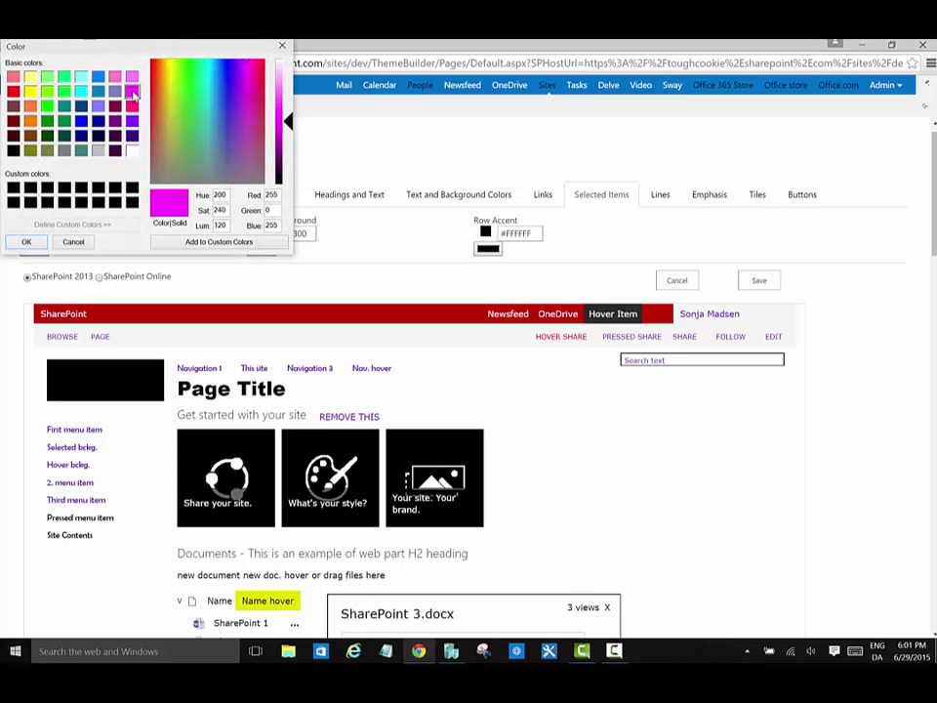
left_click_drag(289, 121, 288, 152)
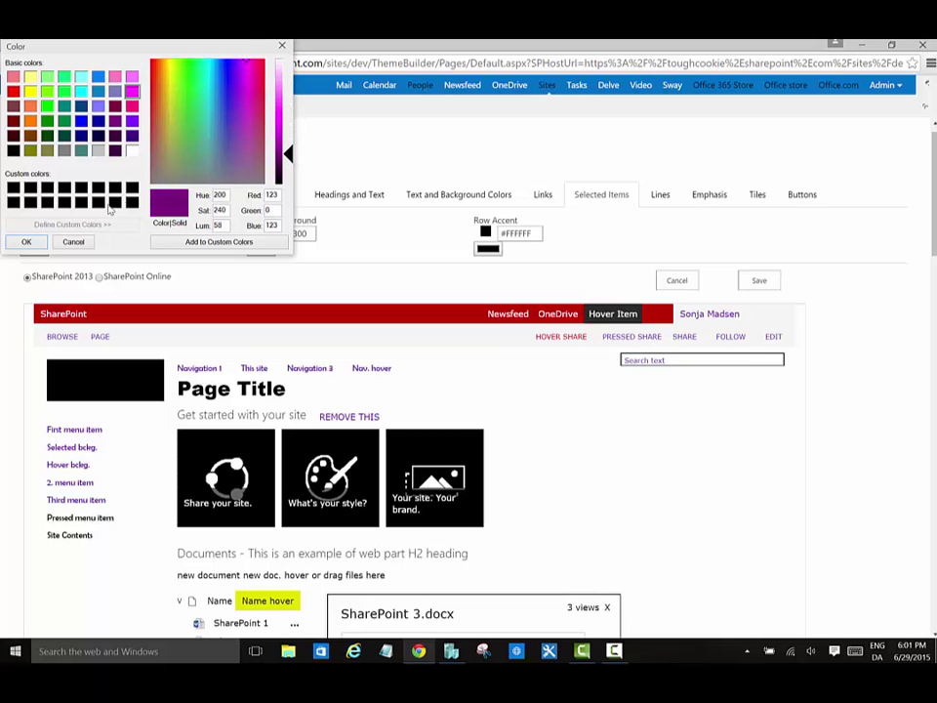
left_click(27, 242)
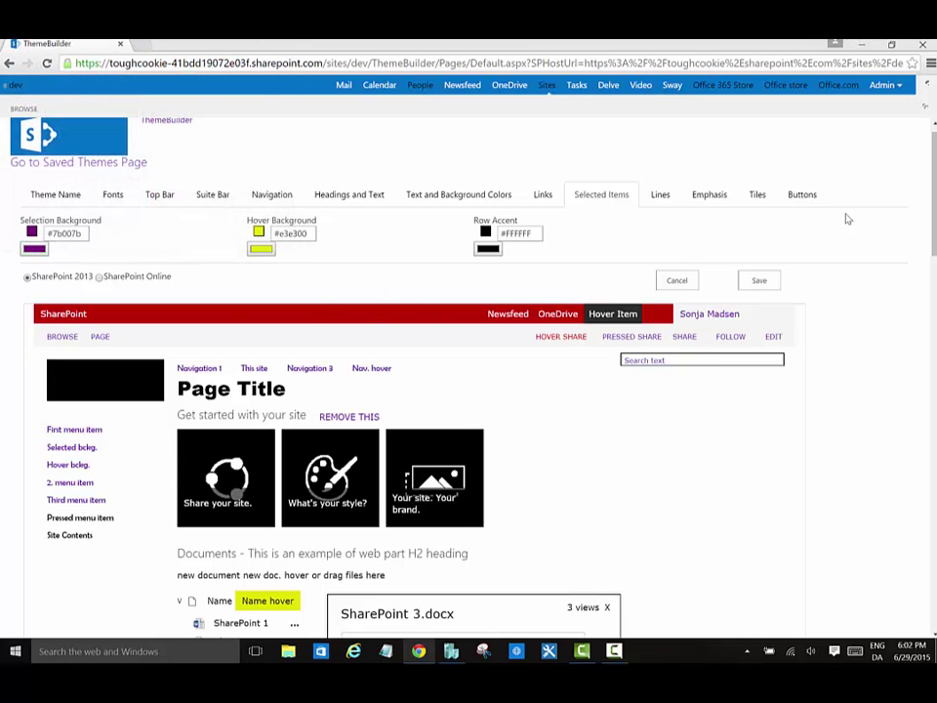
- Examine how the selection and hover background colors appear throughout the theme preview, from the document list to the list items
scroll(932, 215, "down", 3)
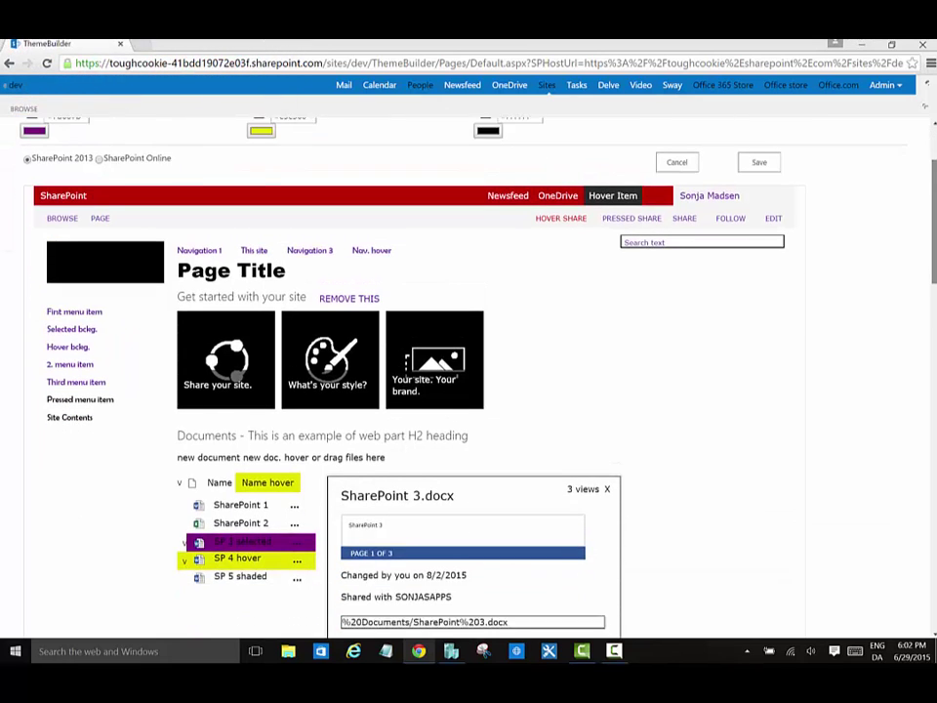
scroll(932, 224, "down", 2)
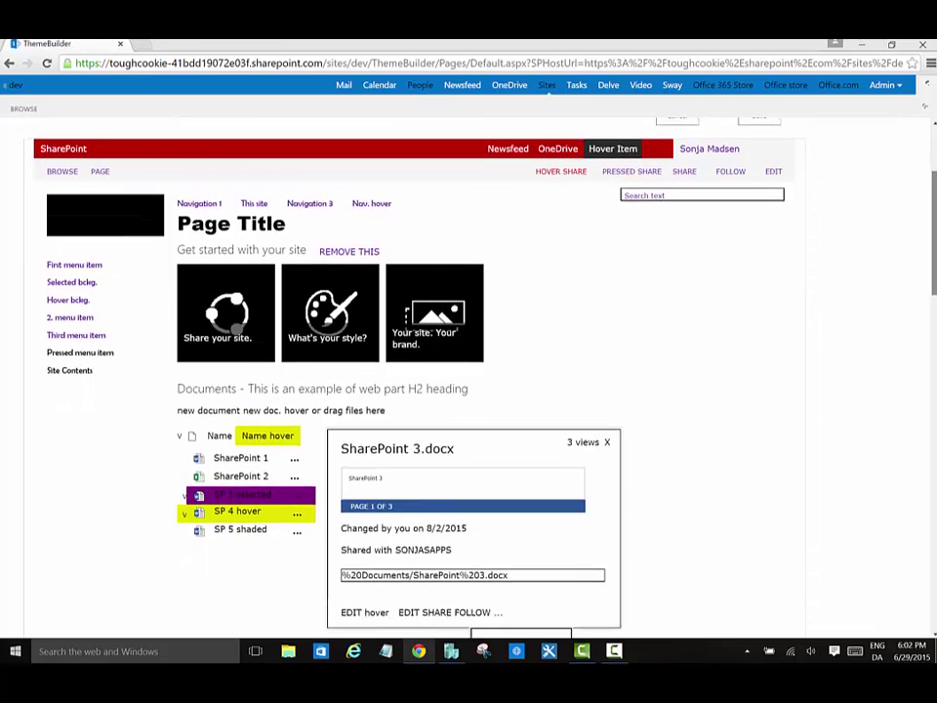
scroll(932, 244, "down", 3)
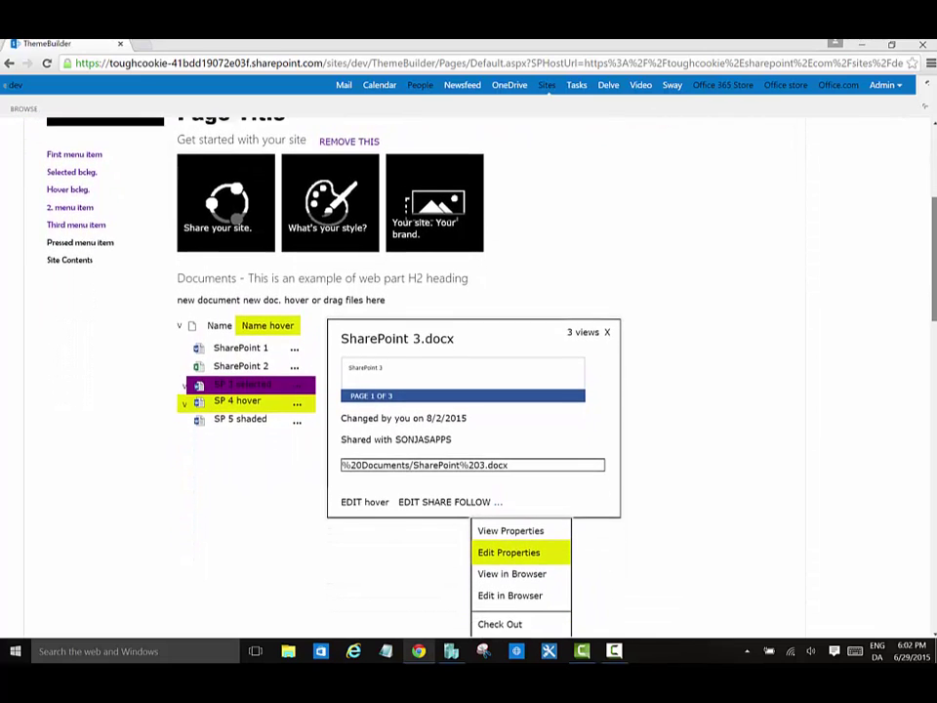
scroll(928, 319, "down", 5)
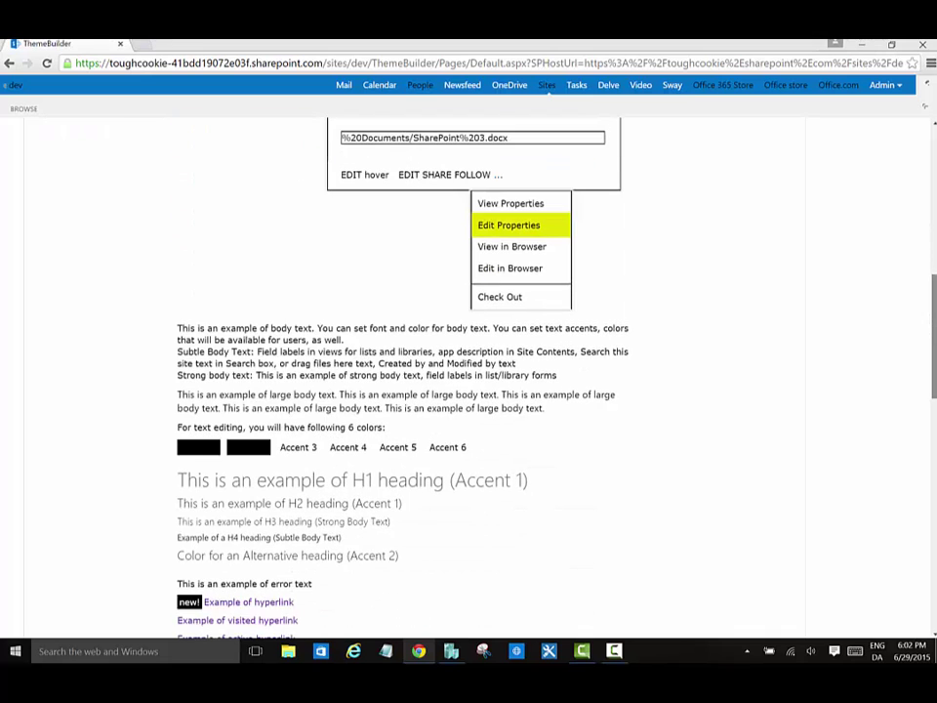
scroll(928, 319, "down", 5)
scroll(469, 380, "down", 10)
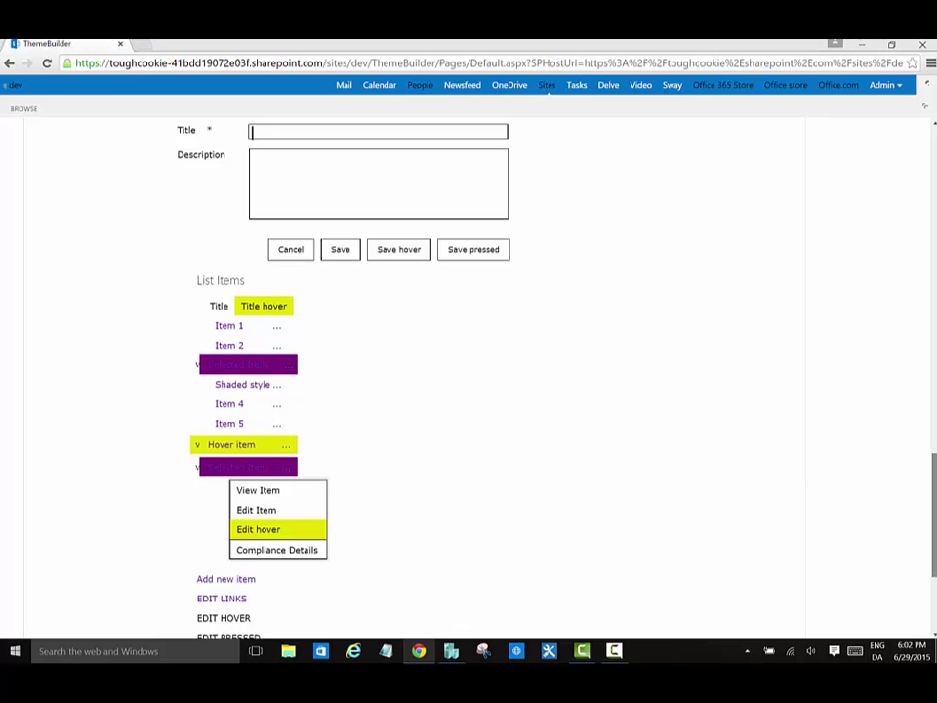
scroll(927, 422, "up", 7)
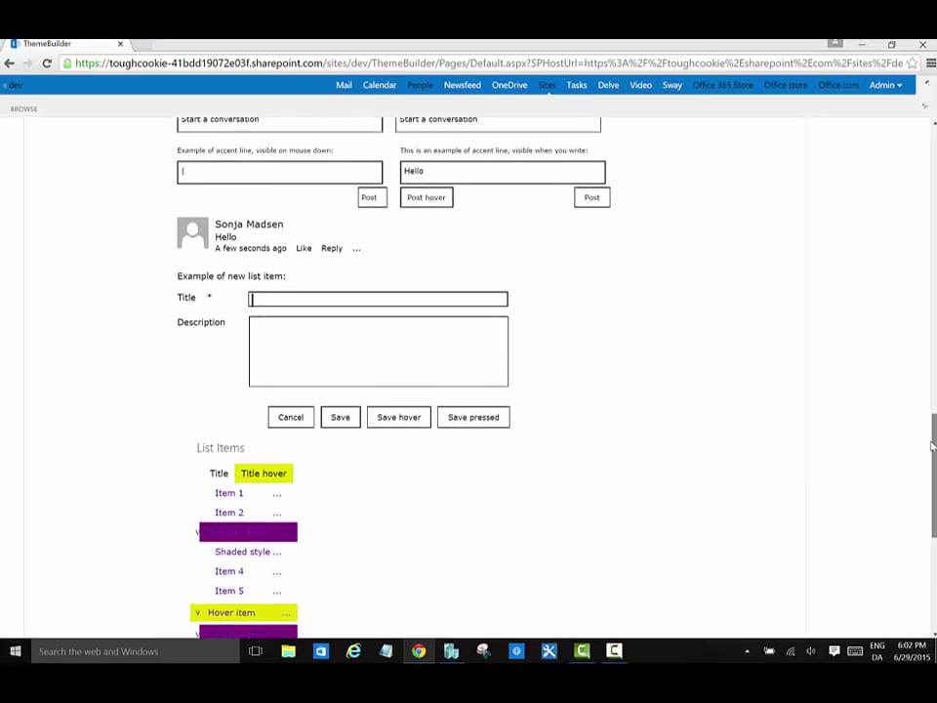
scroll(928, 422, "up", 8)
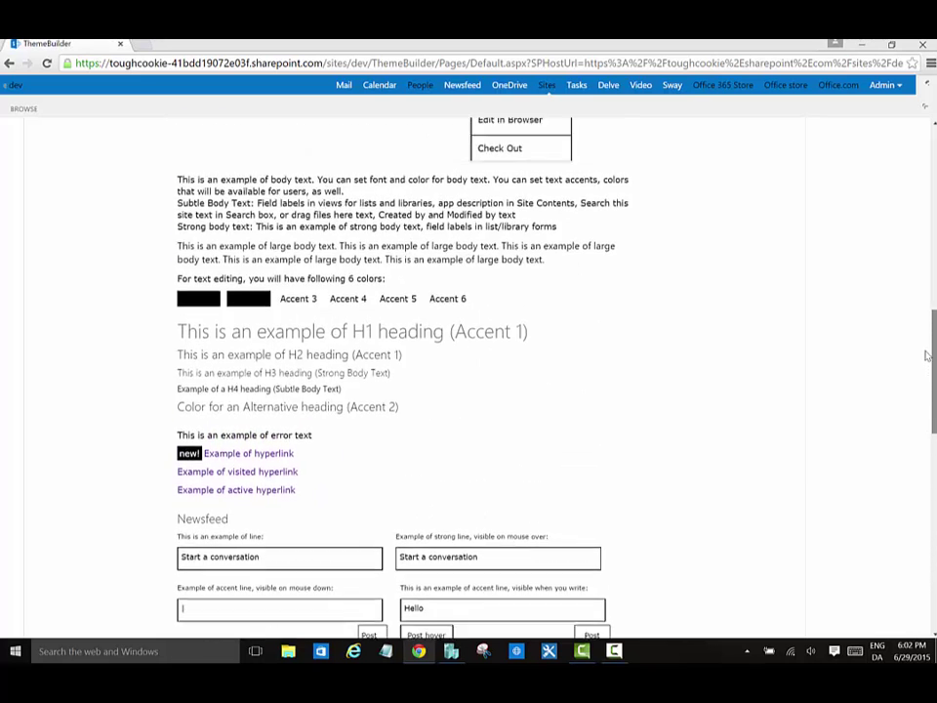
scroll(928, 328, "up", 9)
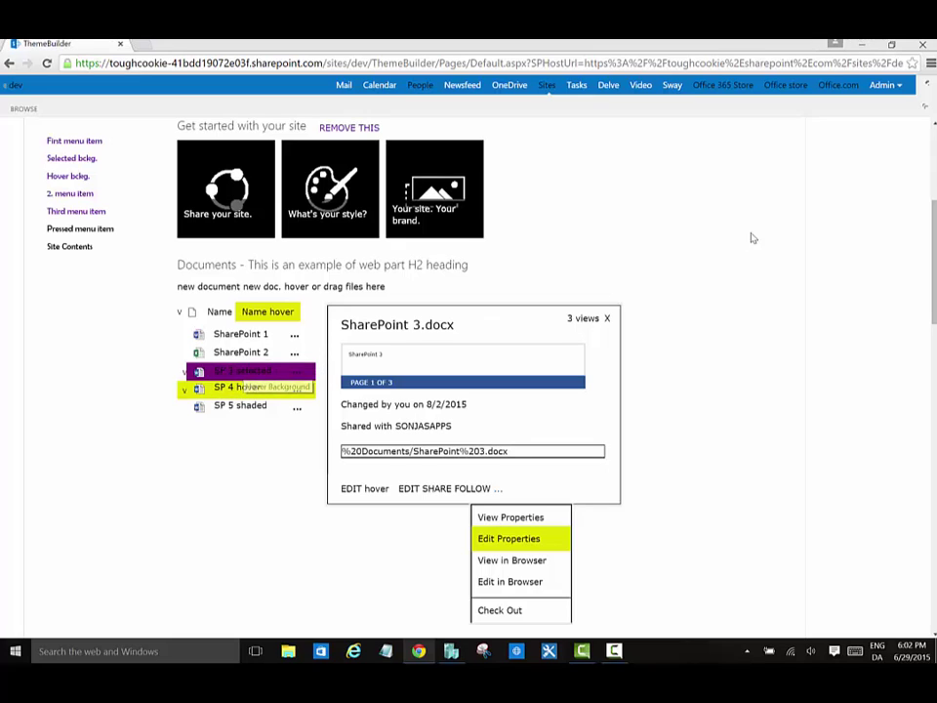
scroll(930, 220, "up", 3)
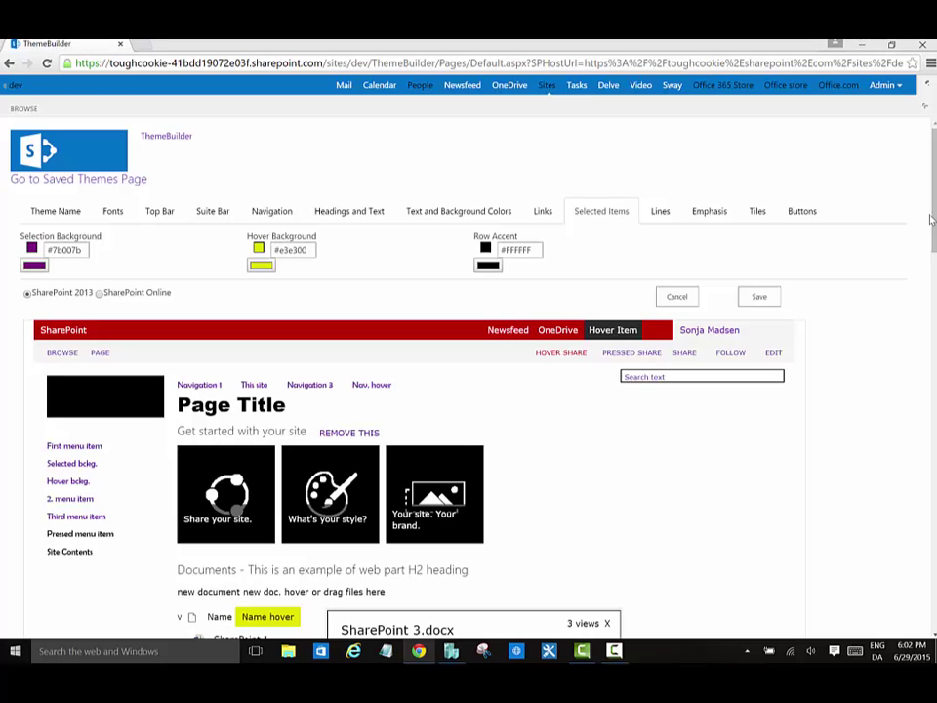
- Load the existing color palette palette_Red.spcolor into the theme
left_click(56, 211)
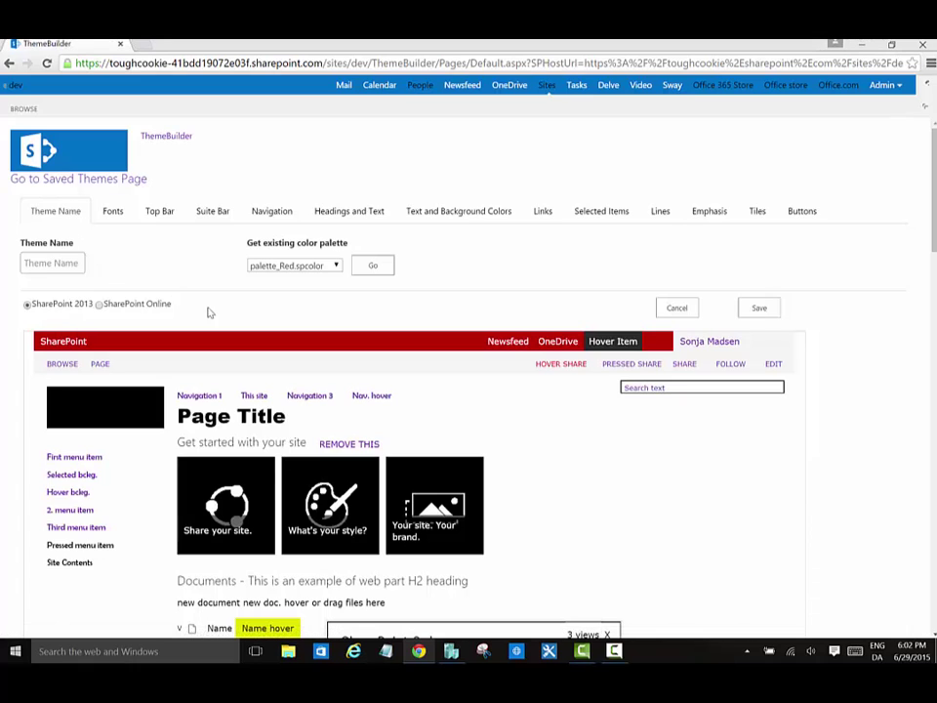
left_click(337, 266)
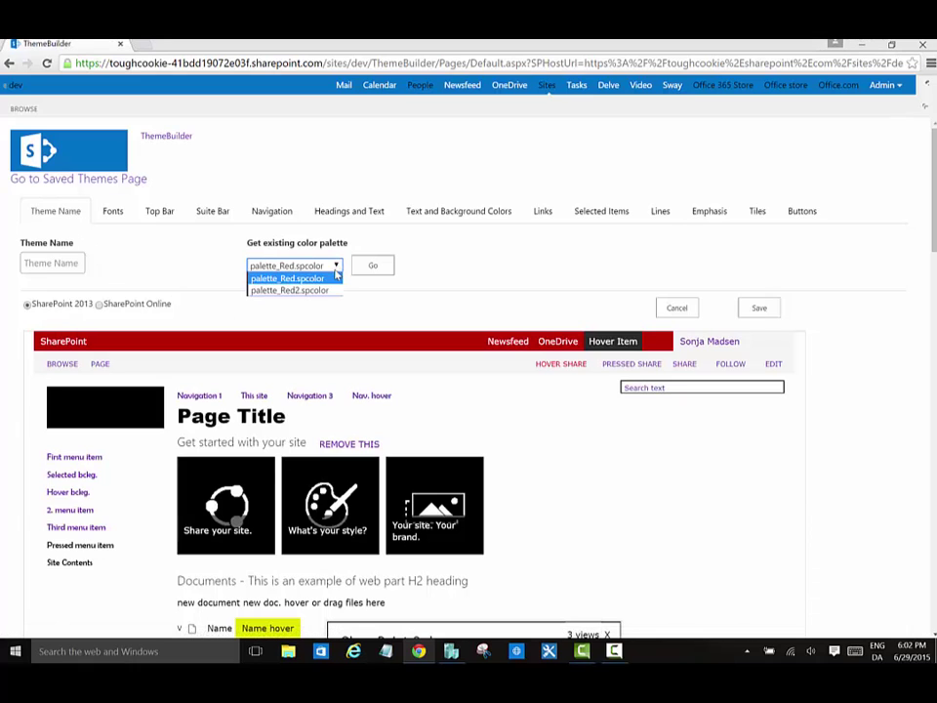
left_click(324, 278)
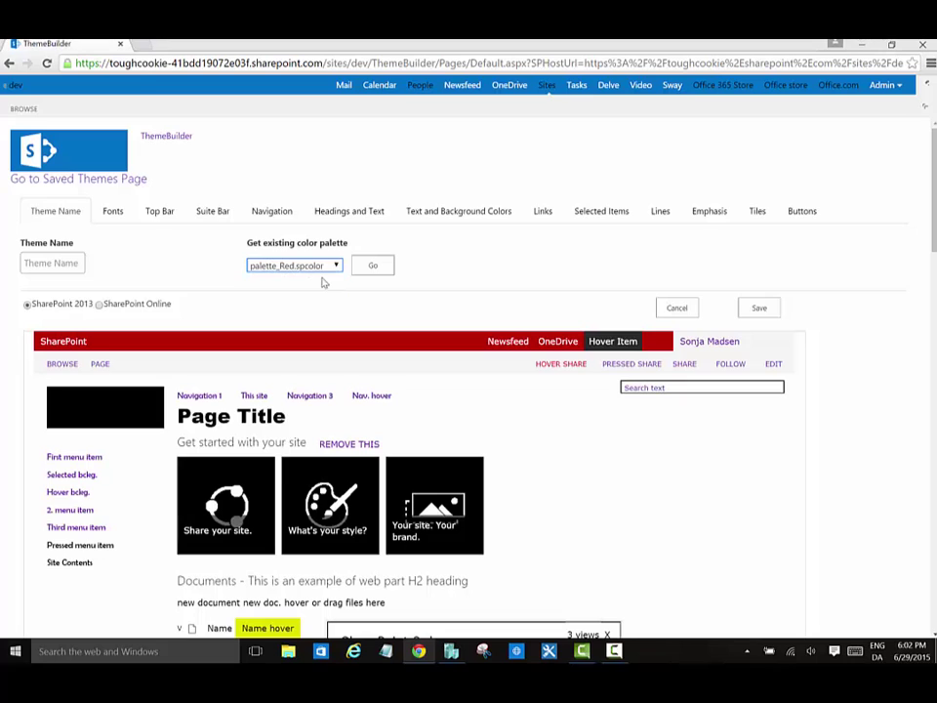
left_click(372, 266)
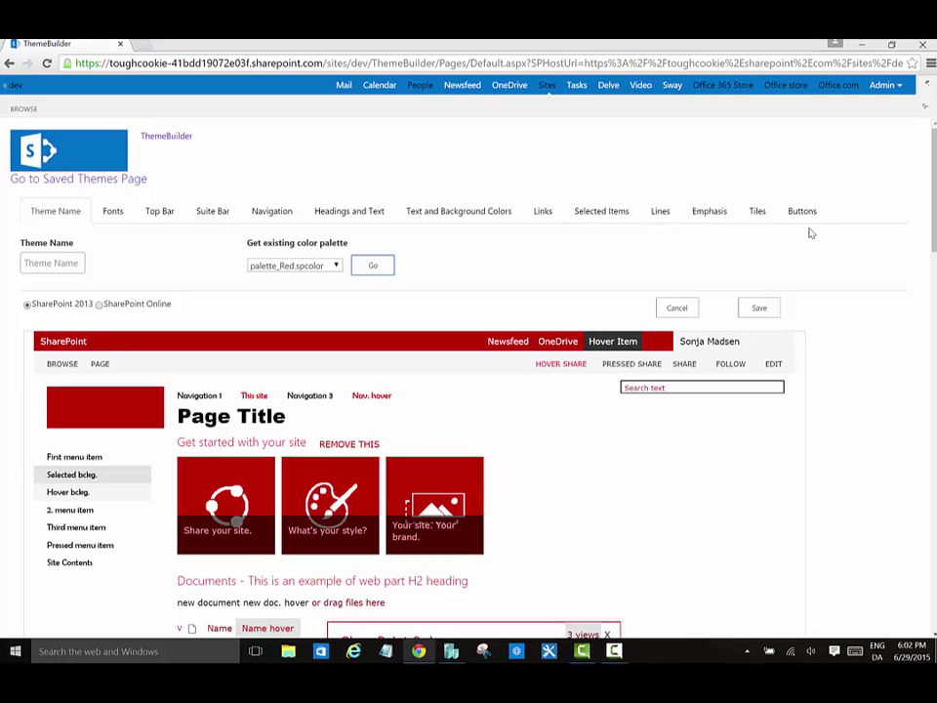
- Review the loaded palette across the whole preview, including documents, body text, accent colors, headings, newsfeed and list items
scroll(468, 391, "down", 1)
scroll(468, 391, "down", 3)
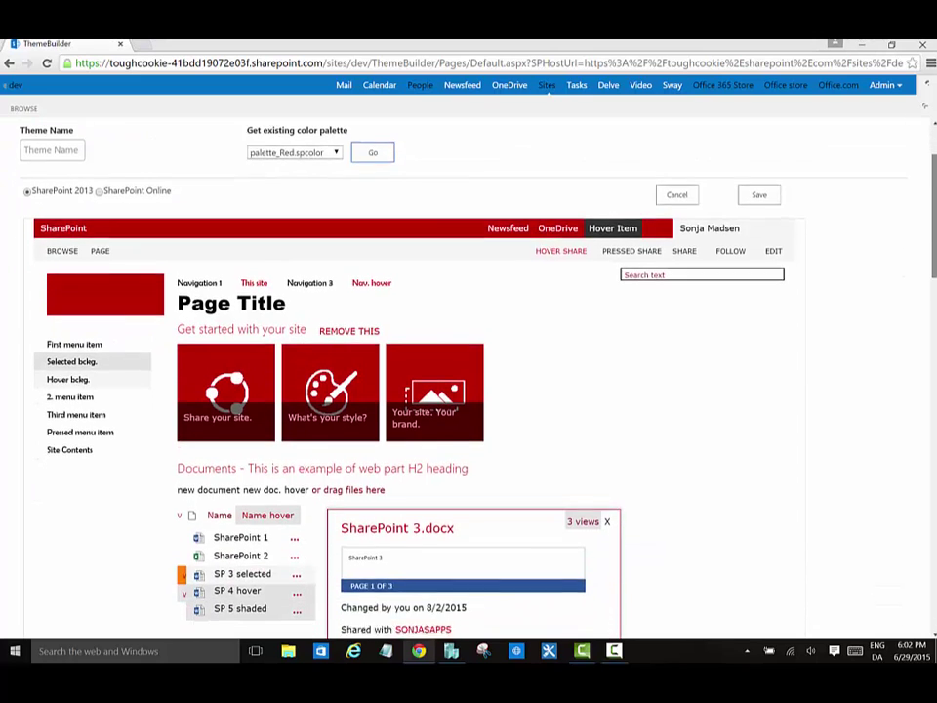
scroll(468, 391, "down", 5)
scroll(469, 391, "down", 1)
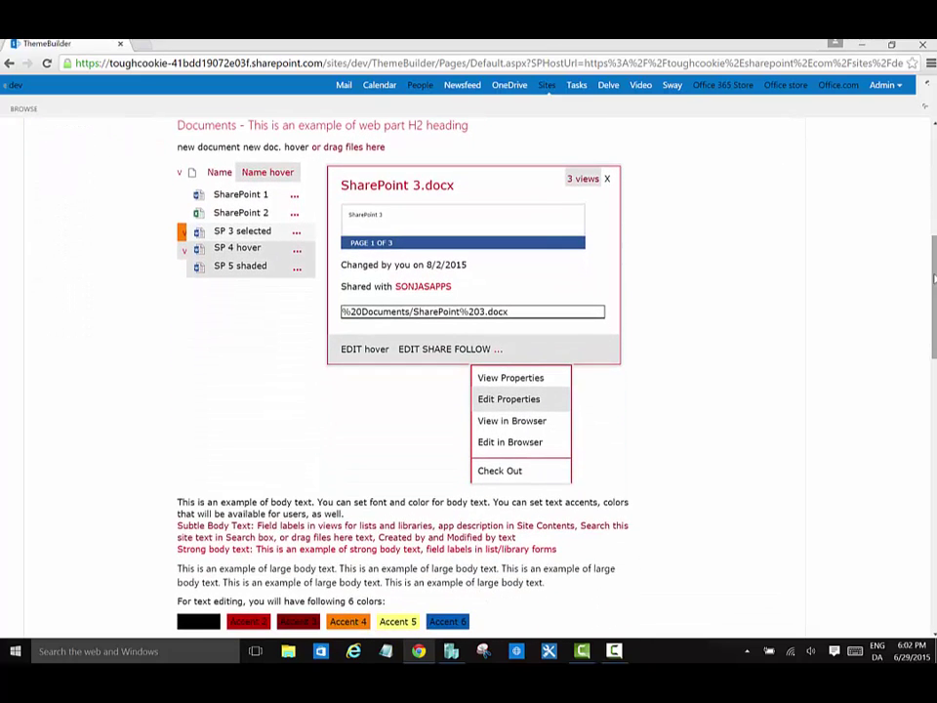
scroll(468, 390, "down", 1)
scroll(468, 391, "down", 6)
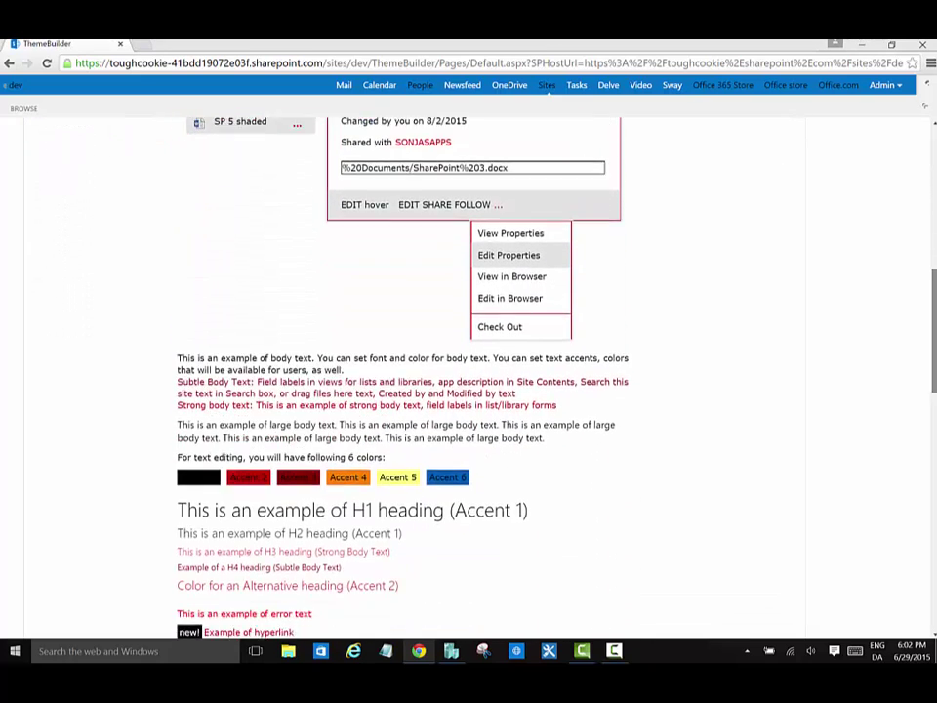
scroll(468, 390, "down", 3)
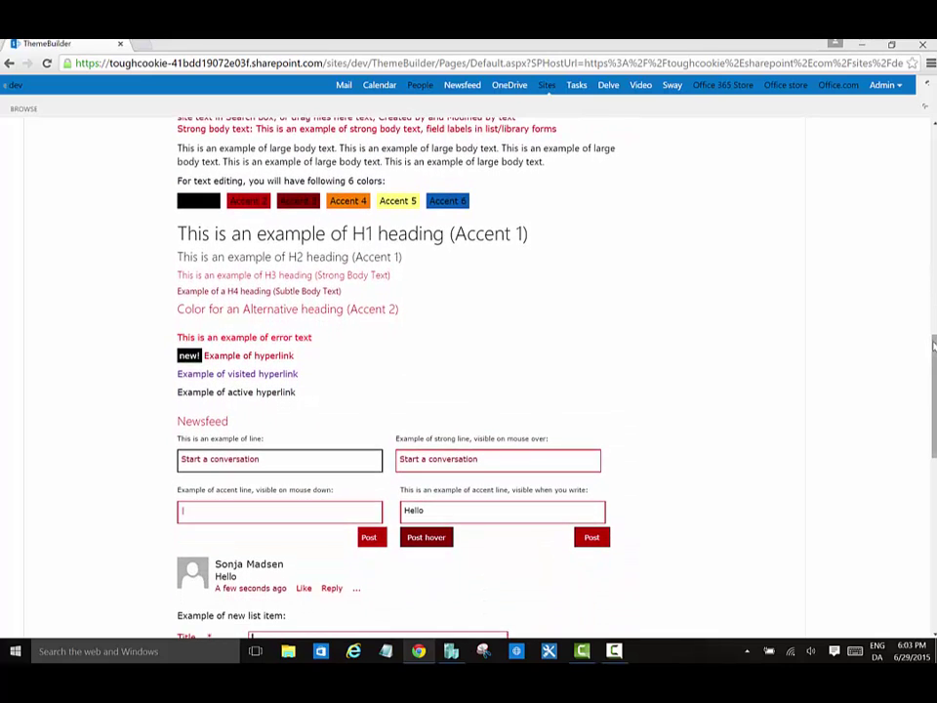
scroll(934, 361, "down", 3)
scroll(468, 390, "down", 3)
scroll(468, 390, "down", 5)
left_click_drag(930, 454, 931, 207)
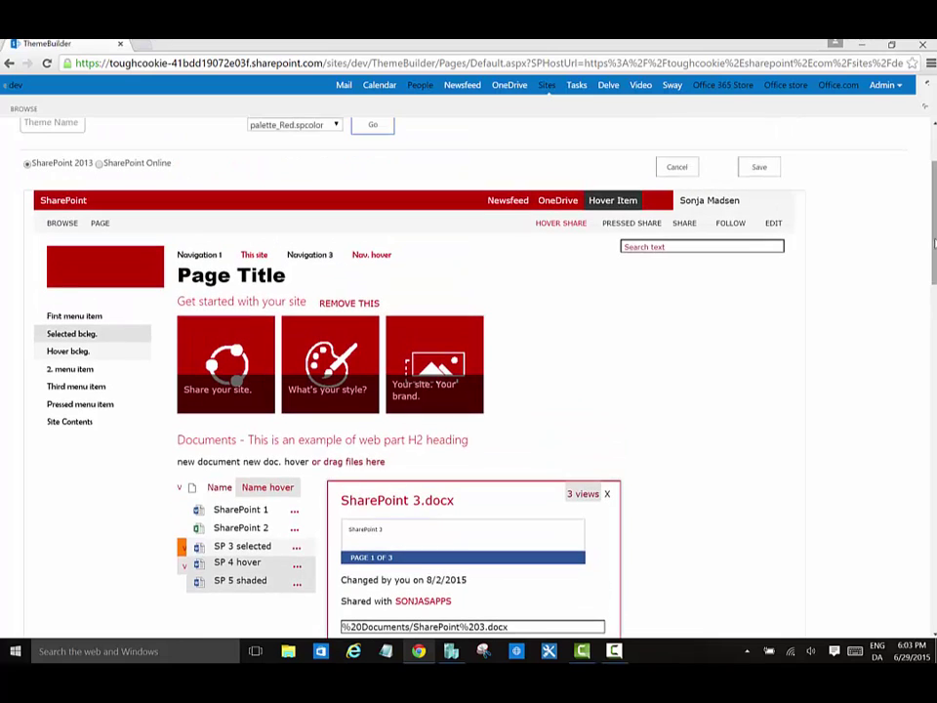
scroll(930, 207, "up", 2)
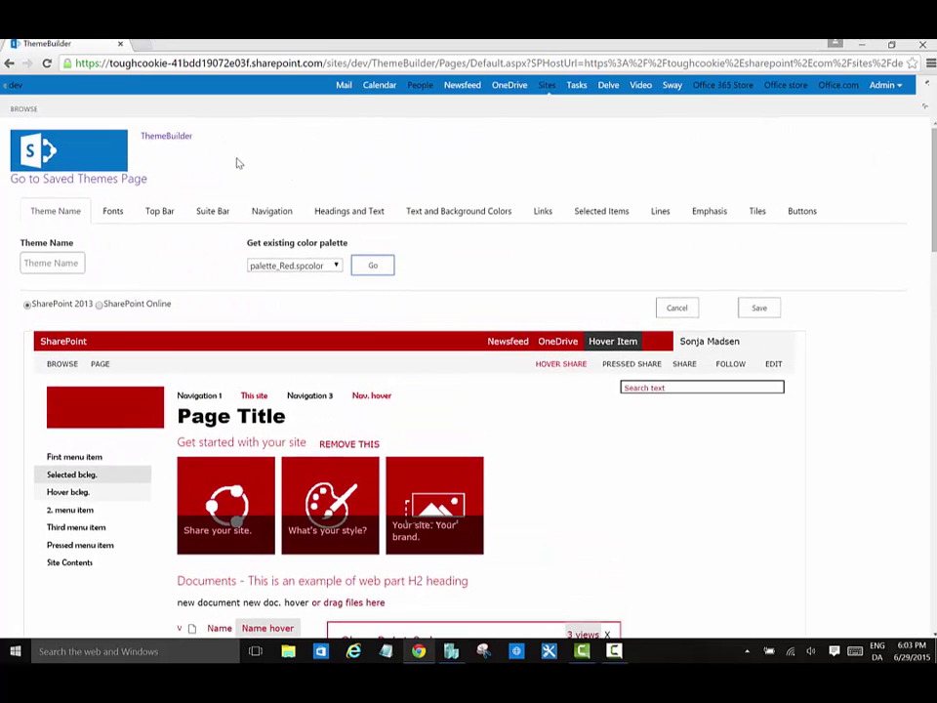
- Set the Emphasis Background to a light grey, #d9d9d9, by lightening the basic grey in the color picker
left_click(211, 210)
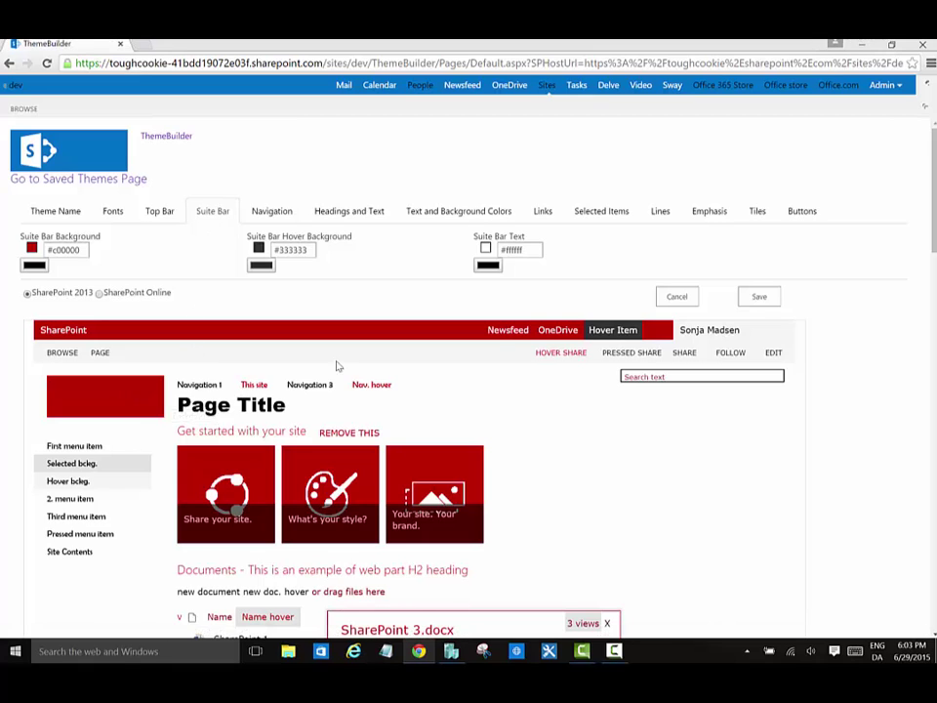
left_click(709, 213)
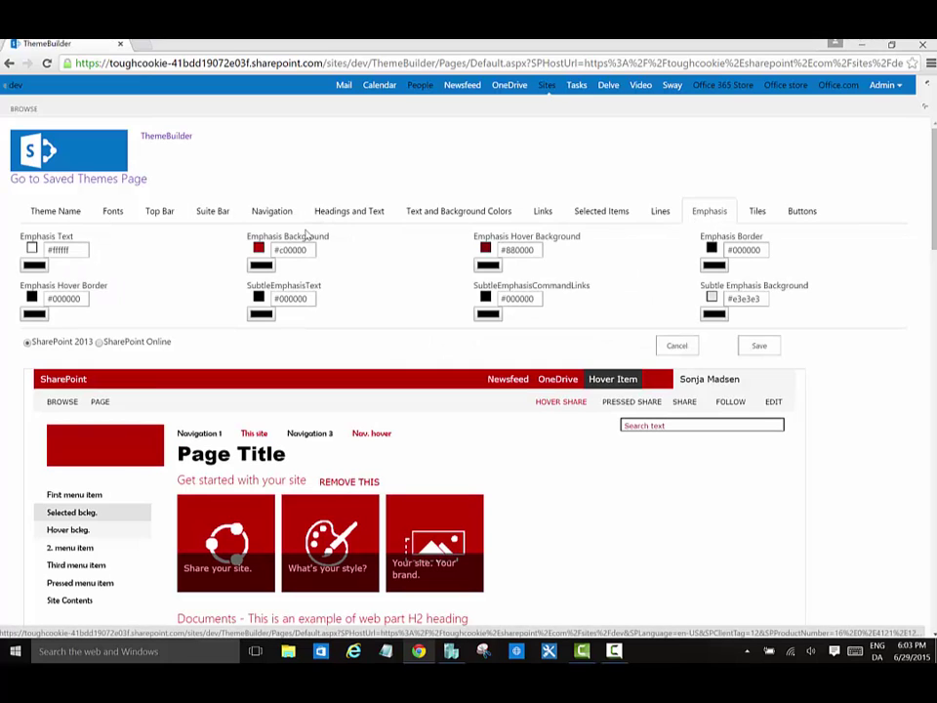
left_click(262, 266)
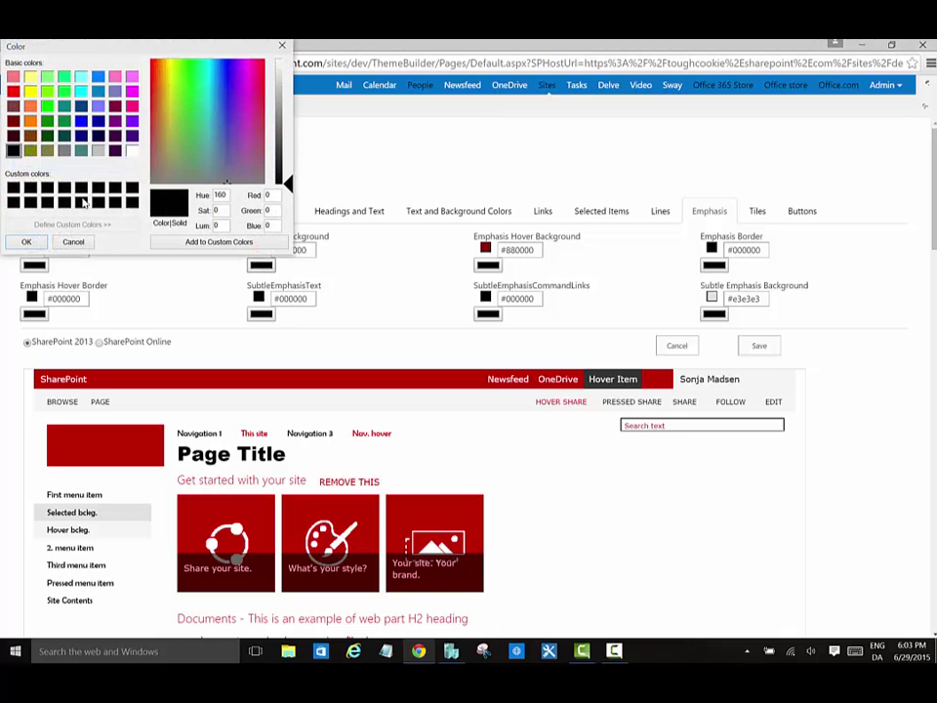
left_click(98, 151)
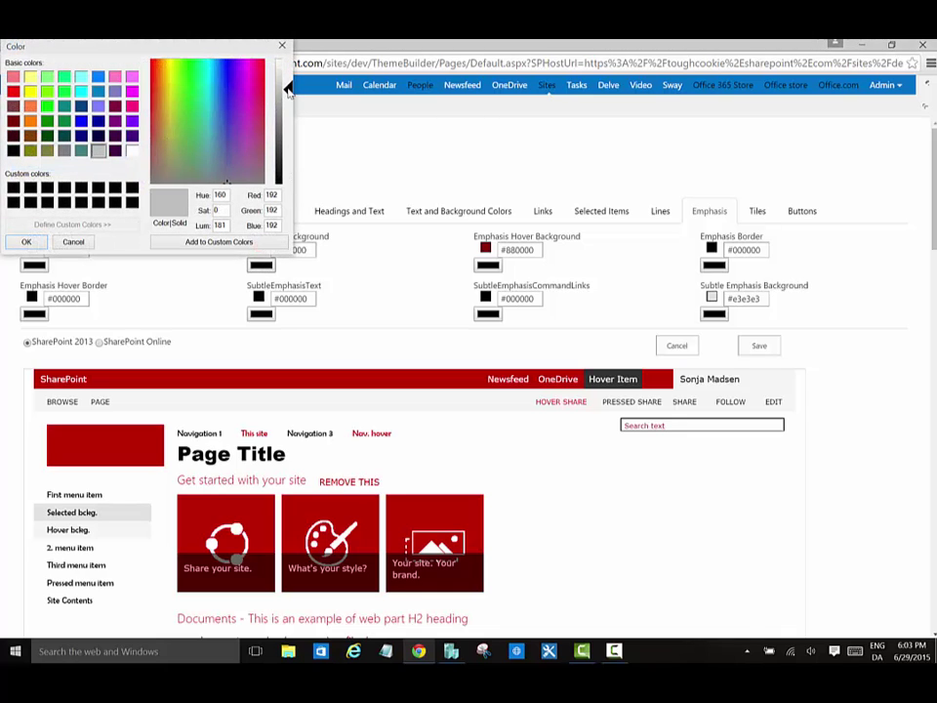
left_click_drag(288, 91, 288, 77)
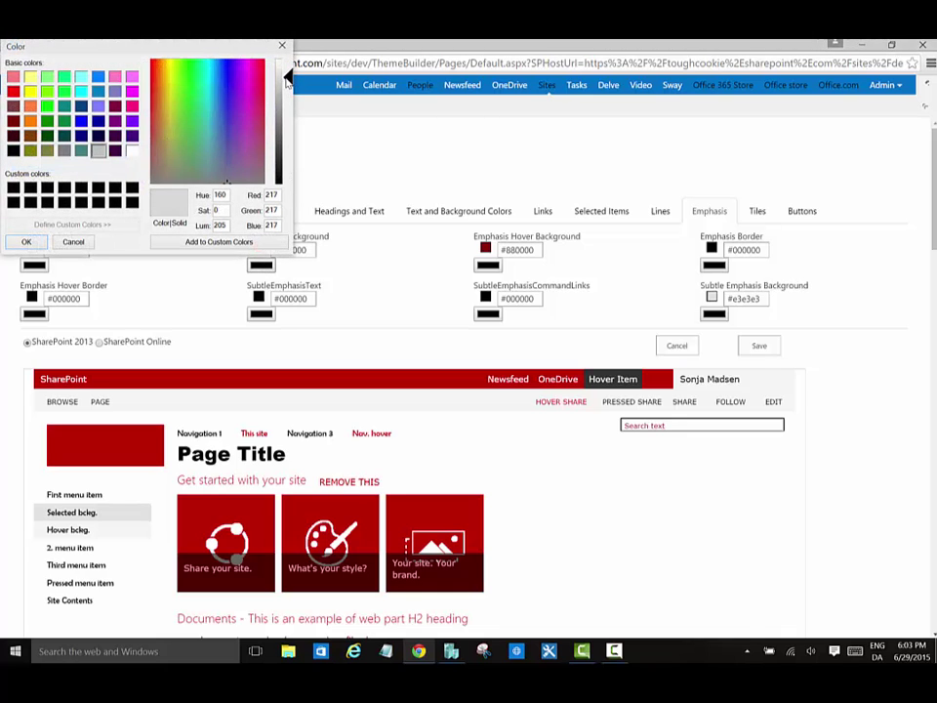
left_click(27, 242)
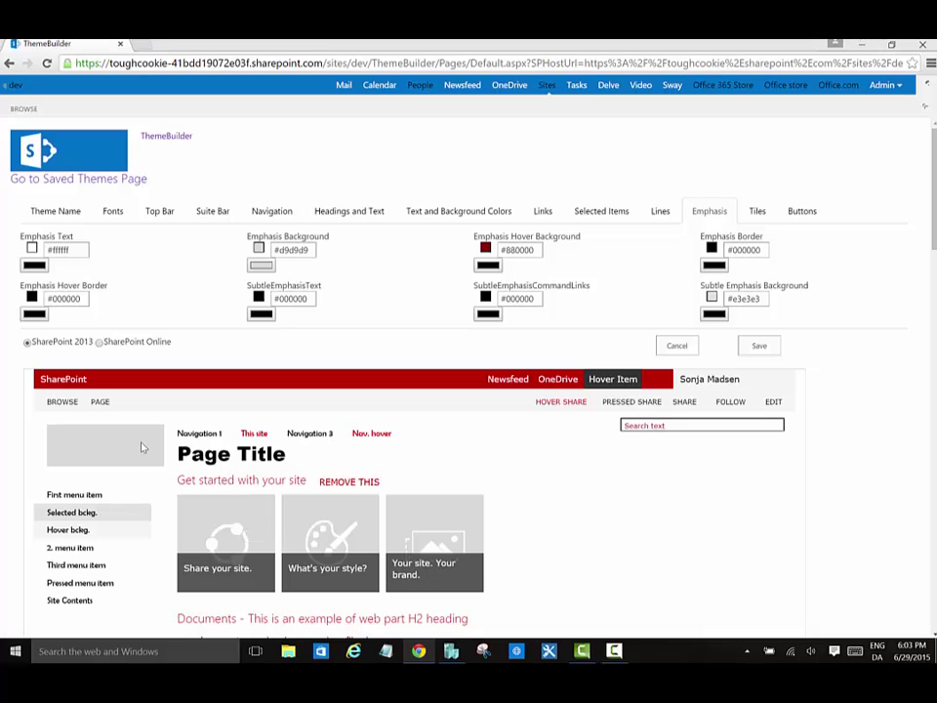
- Name the theme Red Demo and save it
left_click(62, 213)
left_click(46, 261)
type("Red Demo")
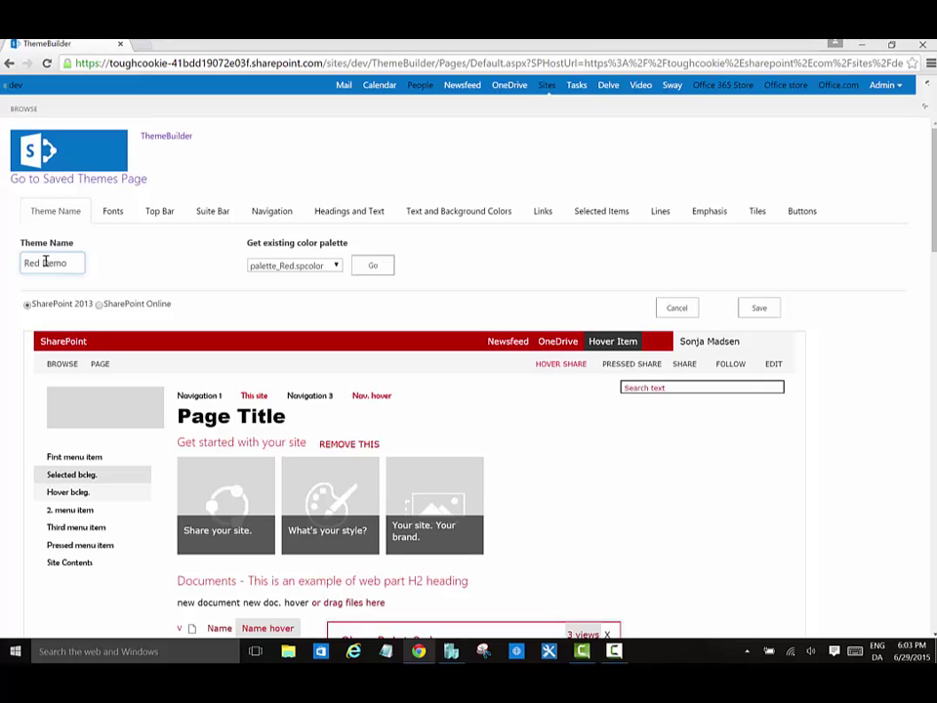
left_click(759, 309)
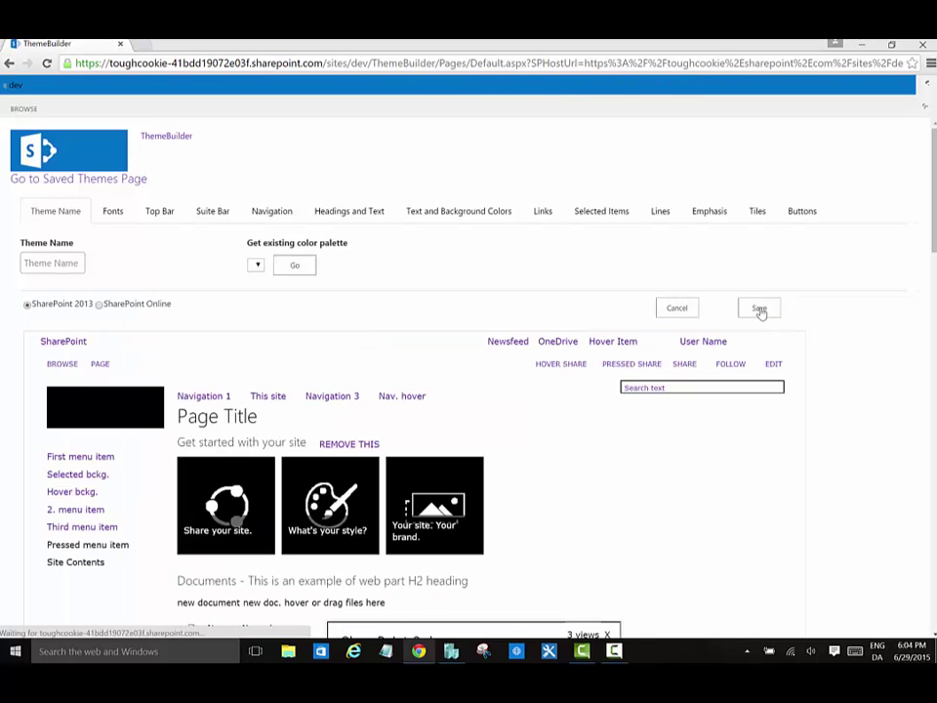
- Check the files on the Saved Themes page and load the palette_Red_Demo.spcolor color palette back in ThemeBuilder
left_click(139, 183)
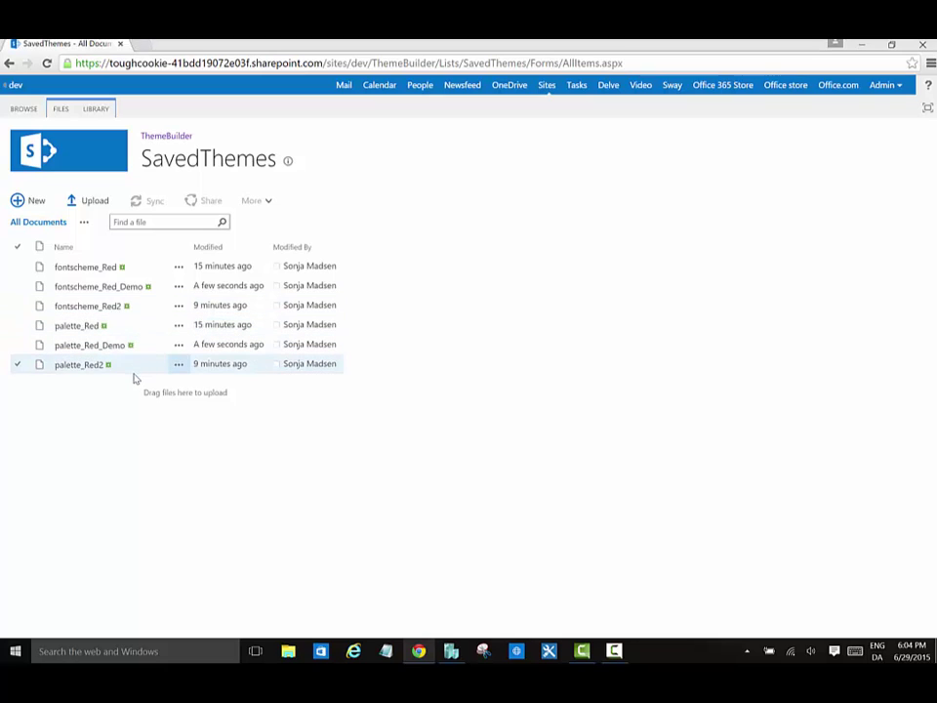
left_click(172, 144)
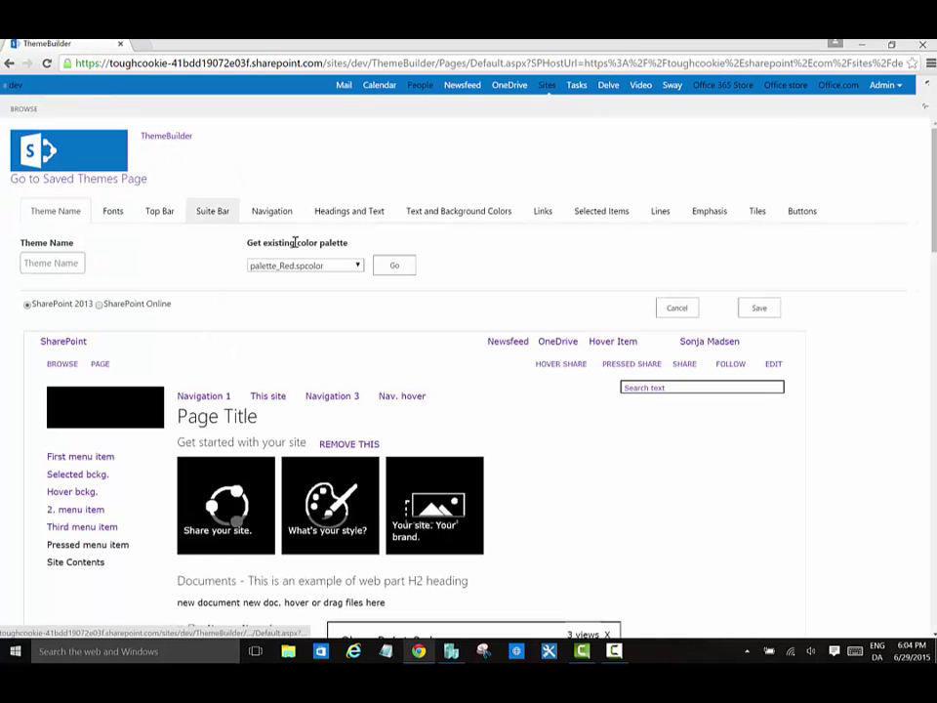
left_click(358, 270)
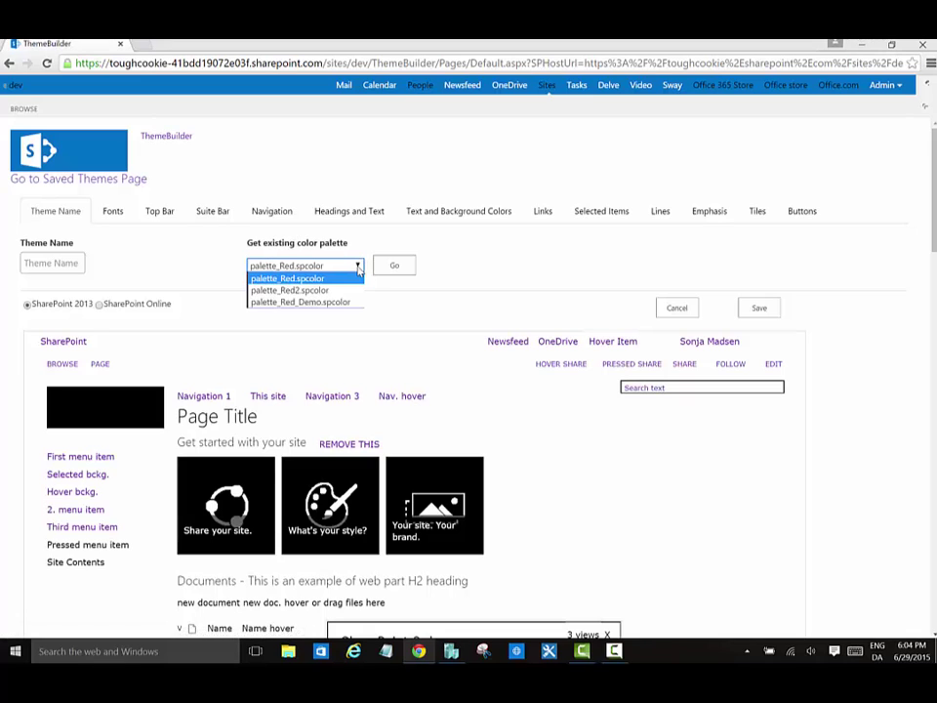
left_click(343, 302)
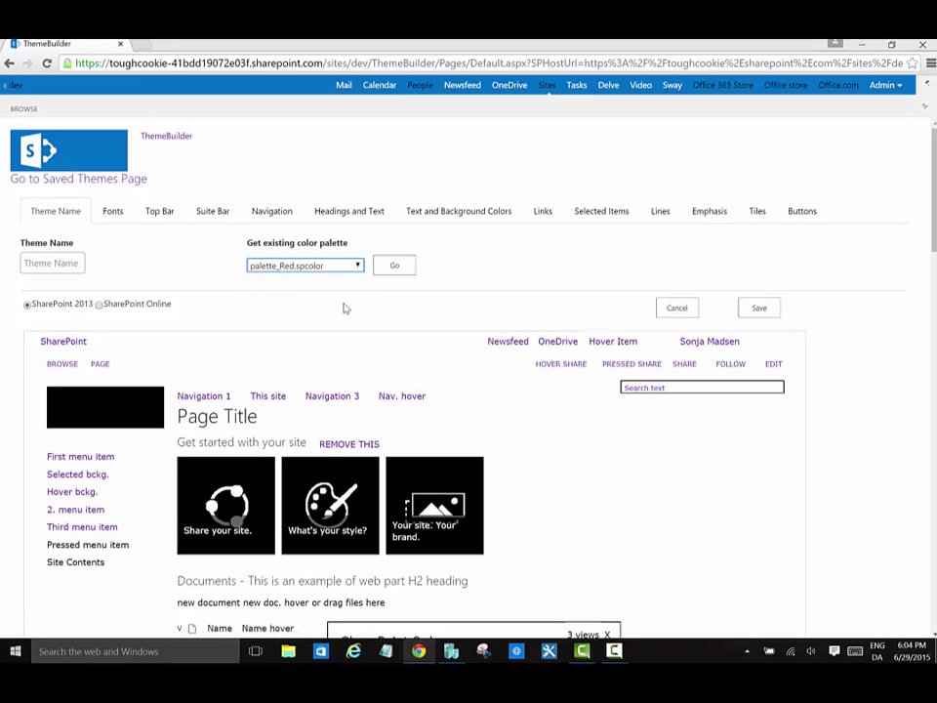
left_click(393, 274)
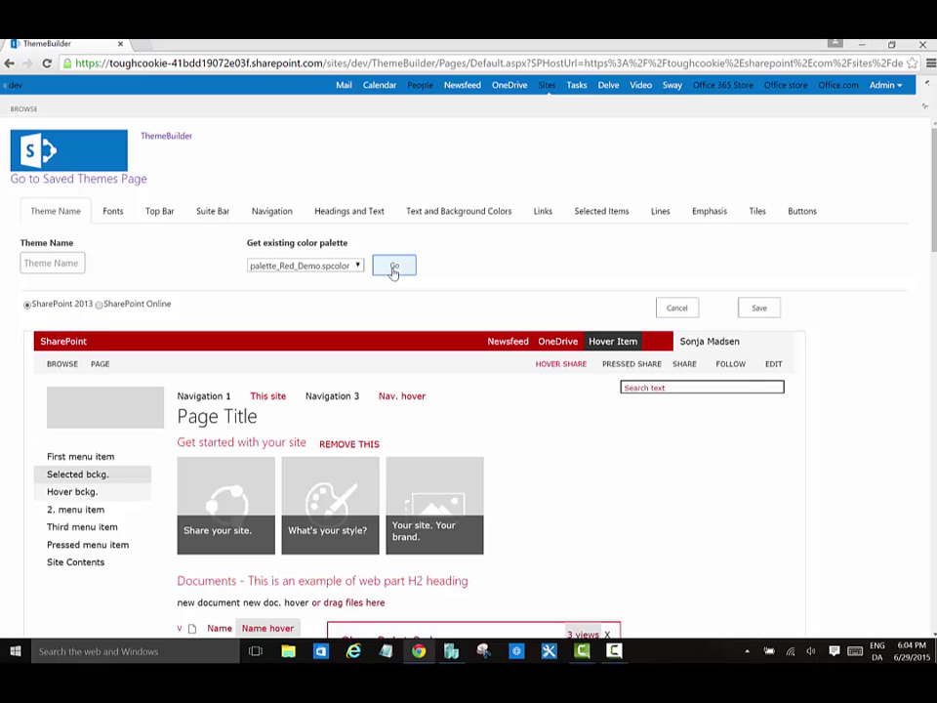
- Preview the theme in the SharePoint Online layout and switch the preview back to SharePoint 2013
left_click(98, 305)
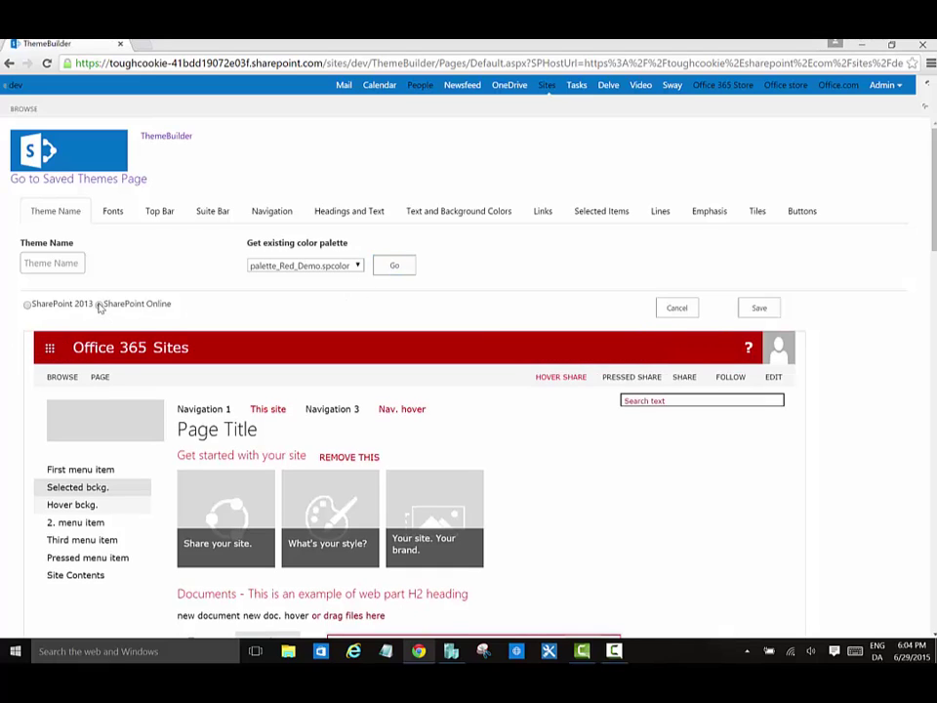
left_click(27, 304)
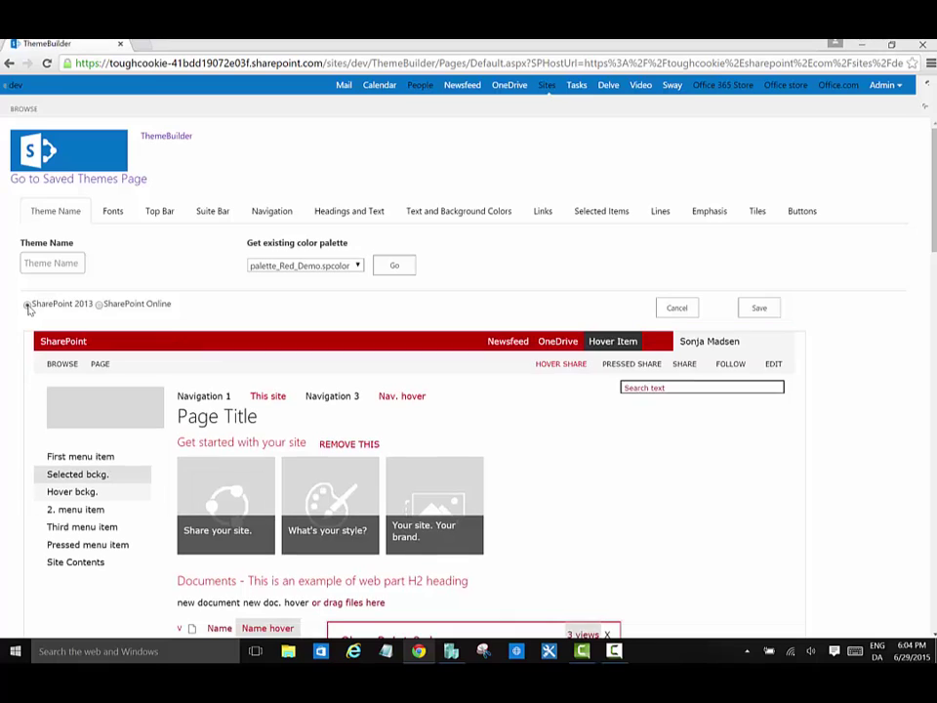